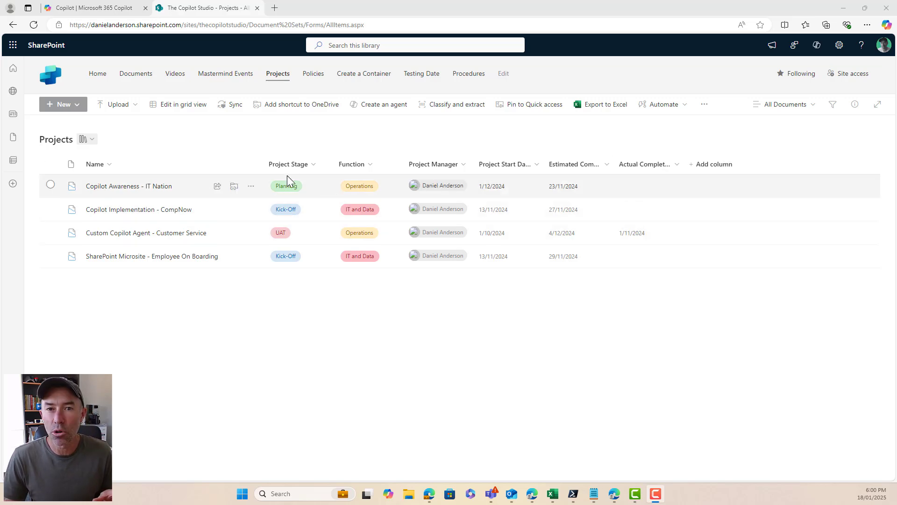
# Step: Inspect the contents of the Copilot Awareness - IT Nation and Copilot Implementation - CompNow project folders, returning to the Projects library with the details closed
pyautogui.click(140, 187)
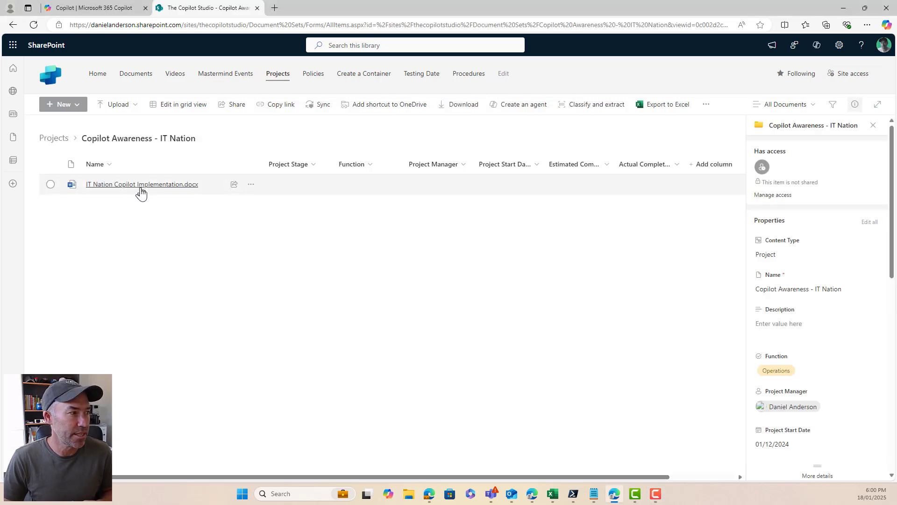
pyautogui.click(52, 137)
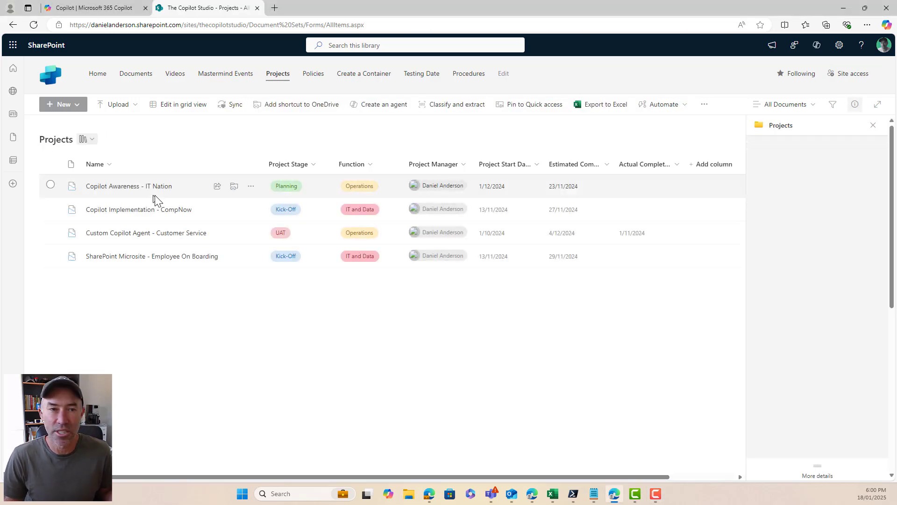
pyautogui.click(165, 211)
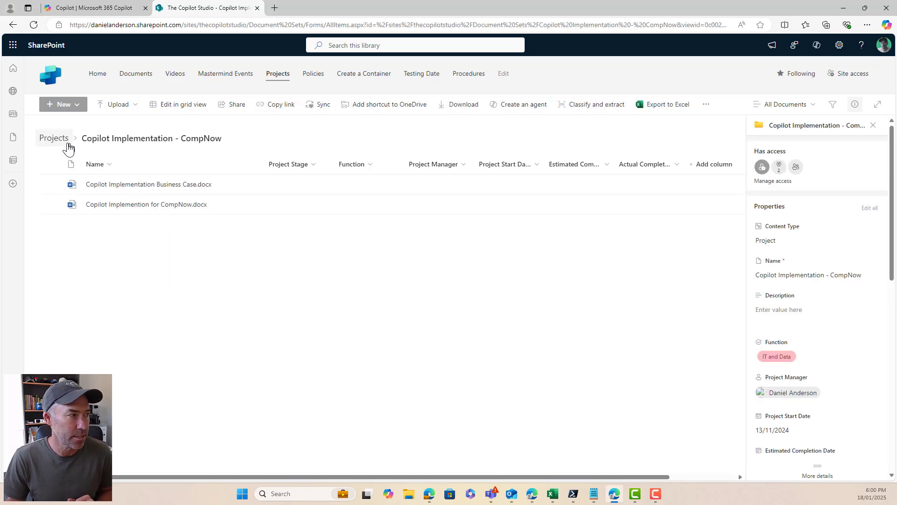
pyautogui.click(54, 138)
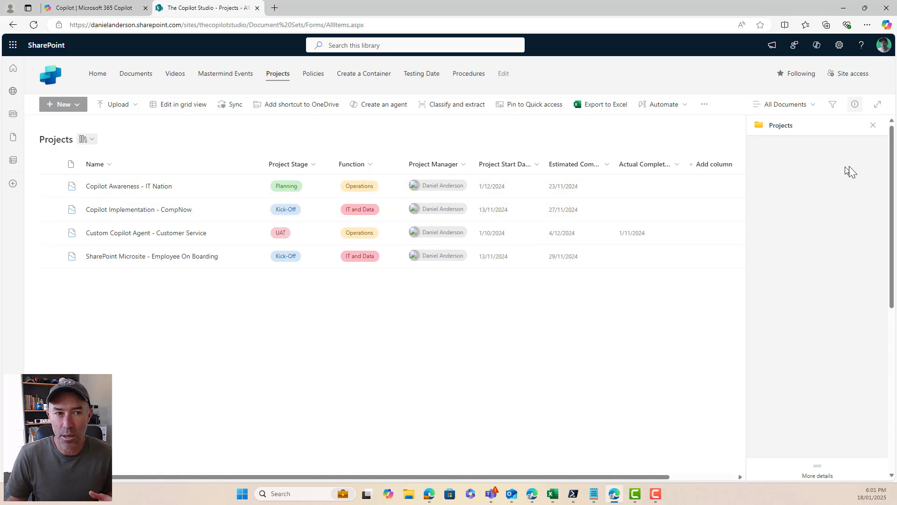
pyautogui.click(873, 125)
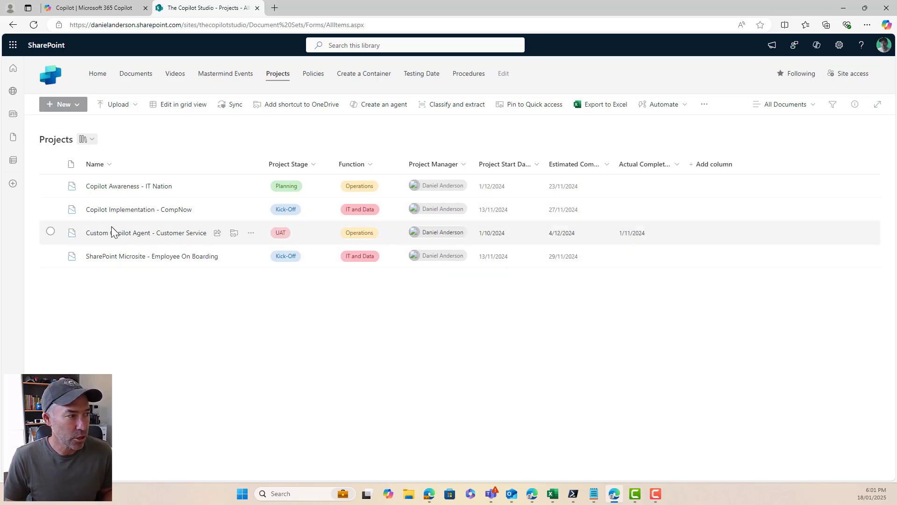
# Step: Create an agent from the Copilot Implementation - CompNow and SharePoint Microsite - Employee On Boarding projects
pyautogui.click(51, 209)
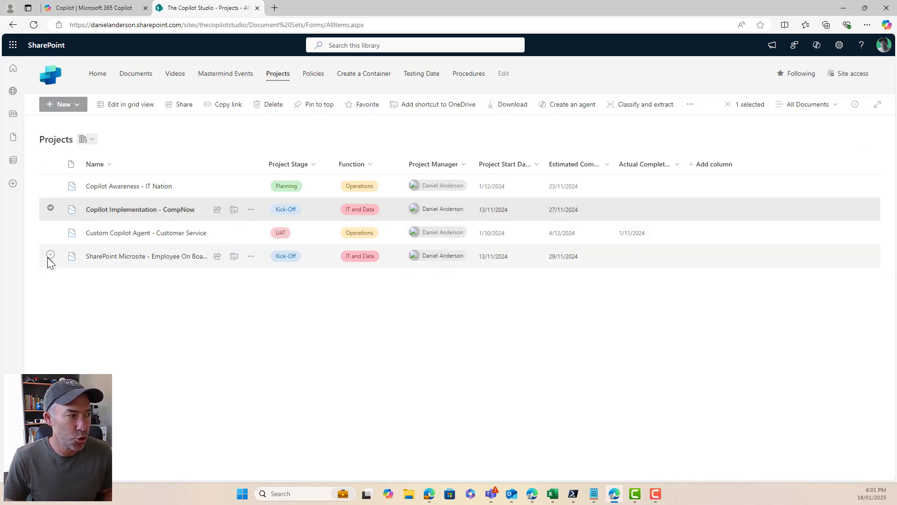
pyautogui.click(50, 185)
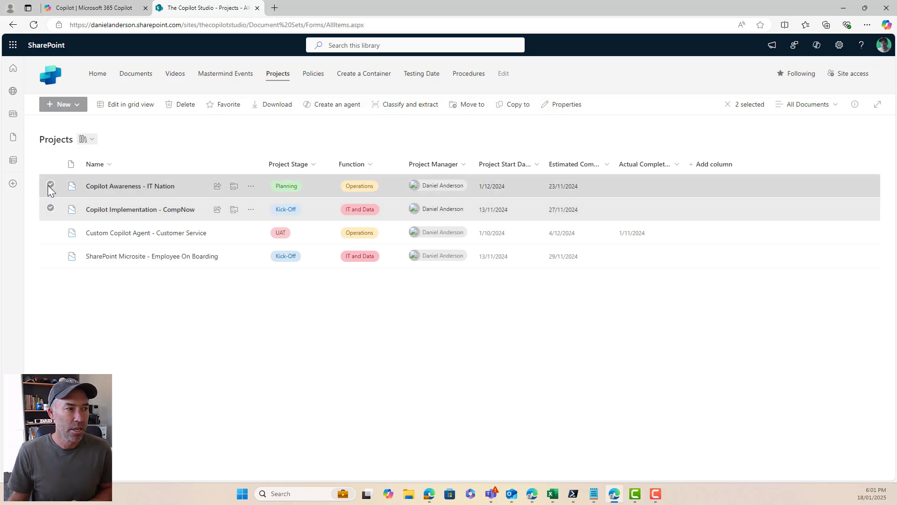
pyautogui.click(50, 185)
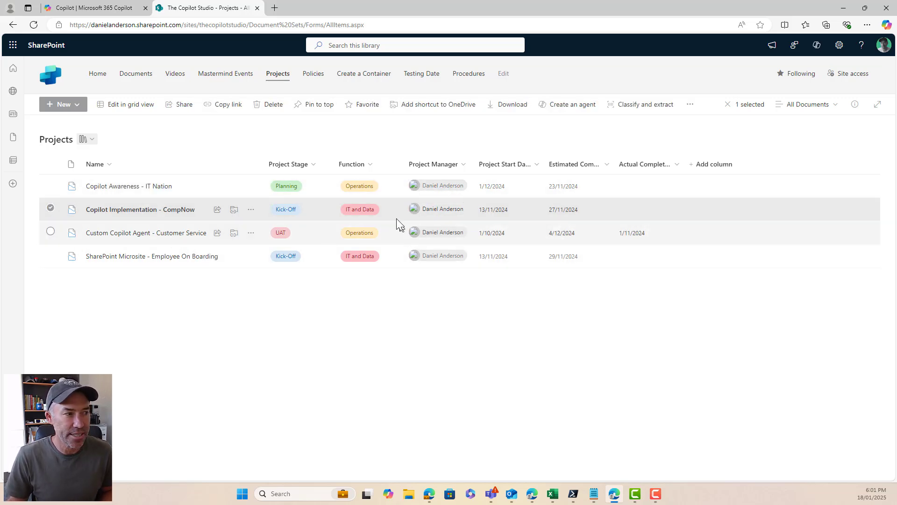
pyautogui.click(50, 255)
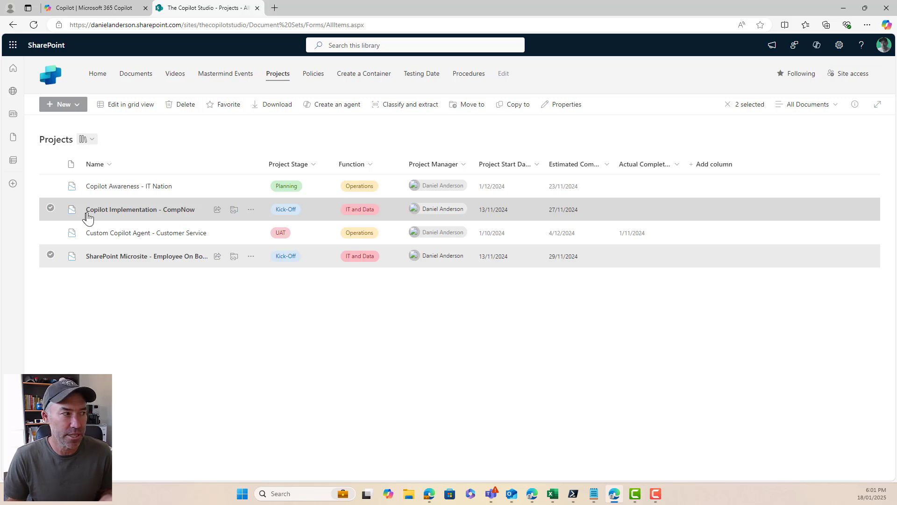
pyautogui.click(329, 113)
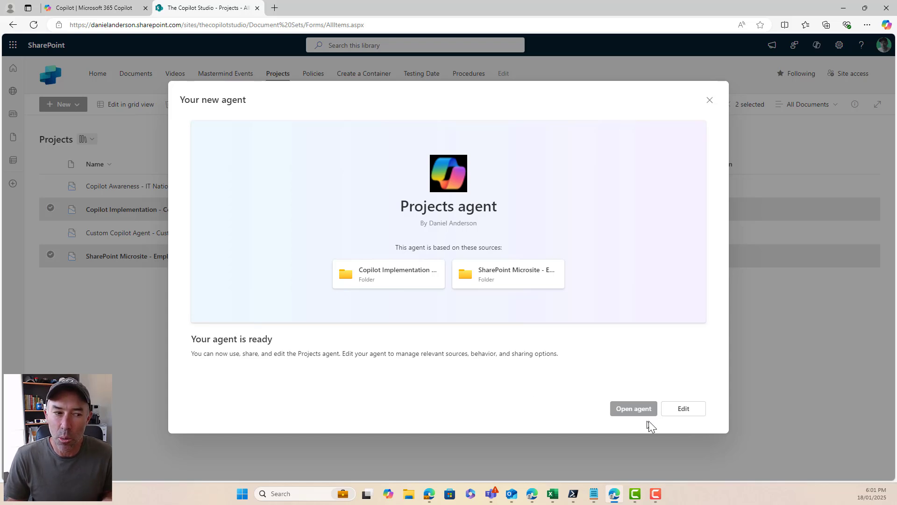
# Step: Rename the new agent "IT and Data - Projects Agen" and replace its icon with the Designer image from Downloads
pyautogui.click(677, 412)
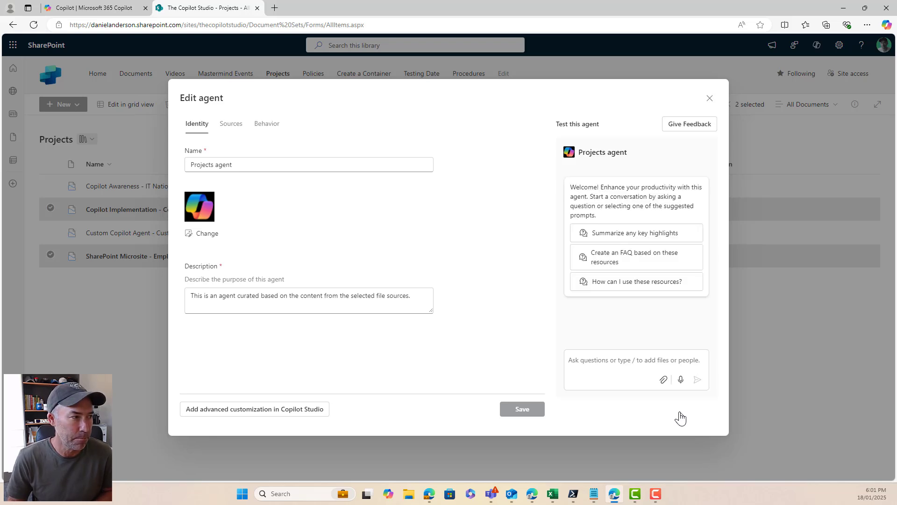
pyautogui.click(192, 164)
pyautogui.write('IT and Data')
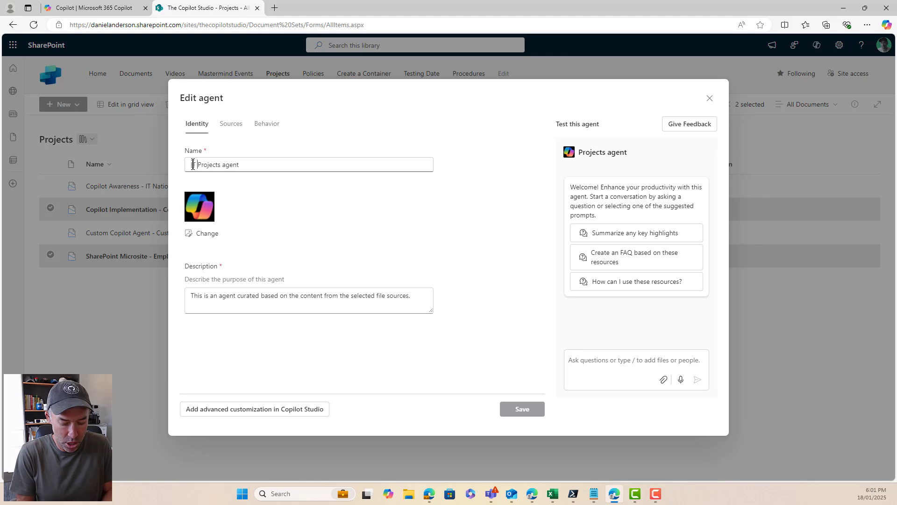
pyautogui.write(' -')
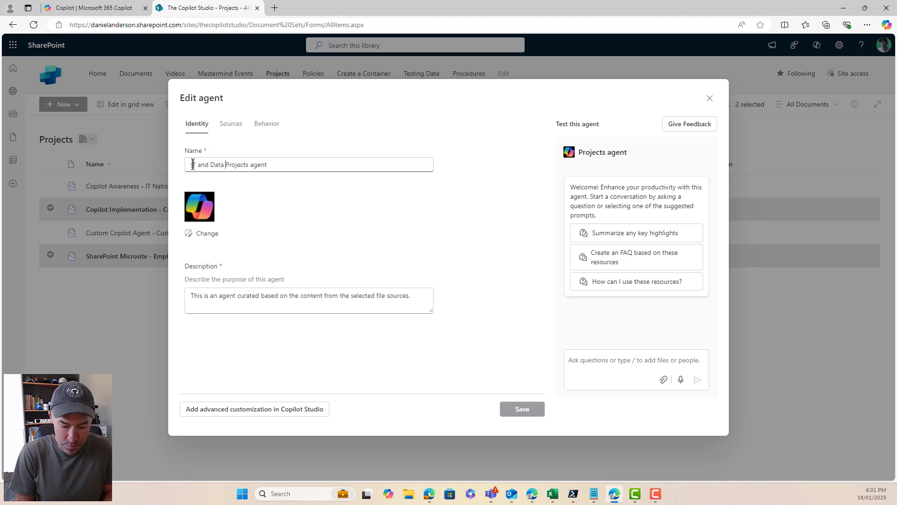
pyautogui.click(299, 163)
pyautogui.press('BackSpace')
pyautogui.press('BackSpace')
pyautogui.press('BackSpace')
pyautogui.press('BackSpace')
pyautogui.press('BackSpace')
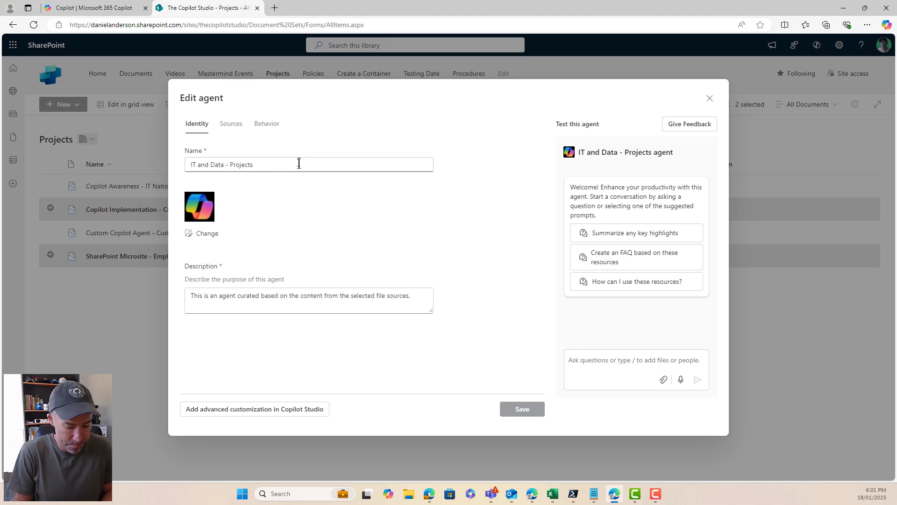
pyautogui.write('Agen')
pyautogui.click(208, 233)
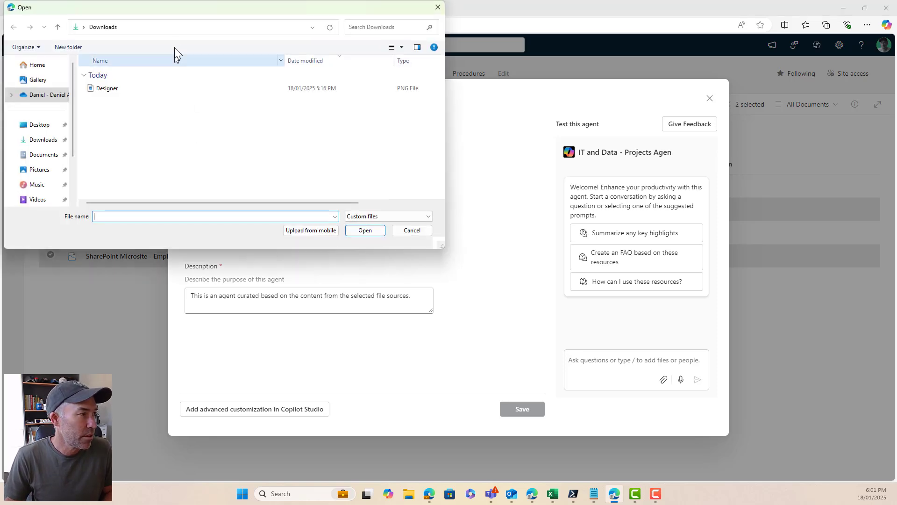
pyautogui.doubleClick(121, 88)
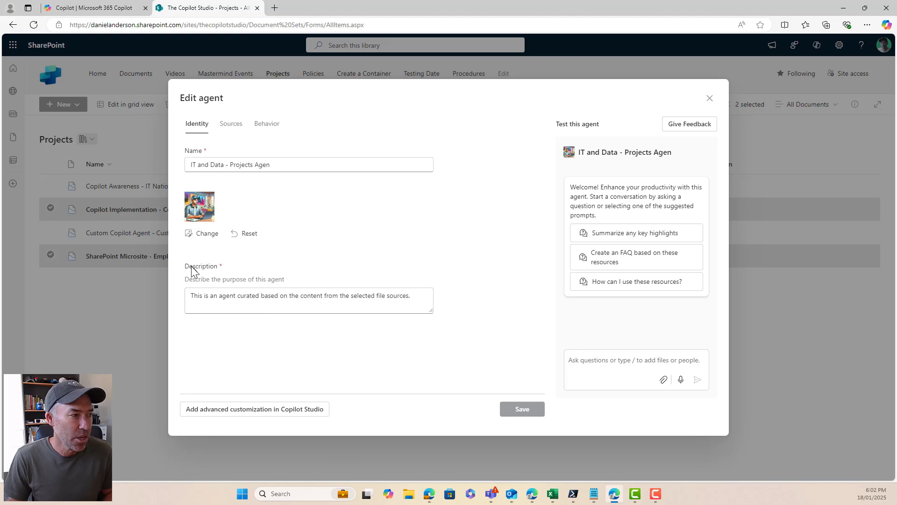
# Step: Change the agent's description to "This is an agent curated and based on IT and Data previous projects"
pyautogui.click(215, 280)
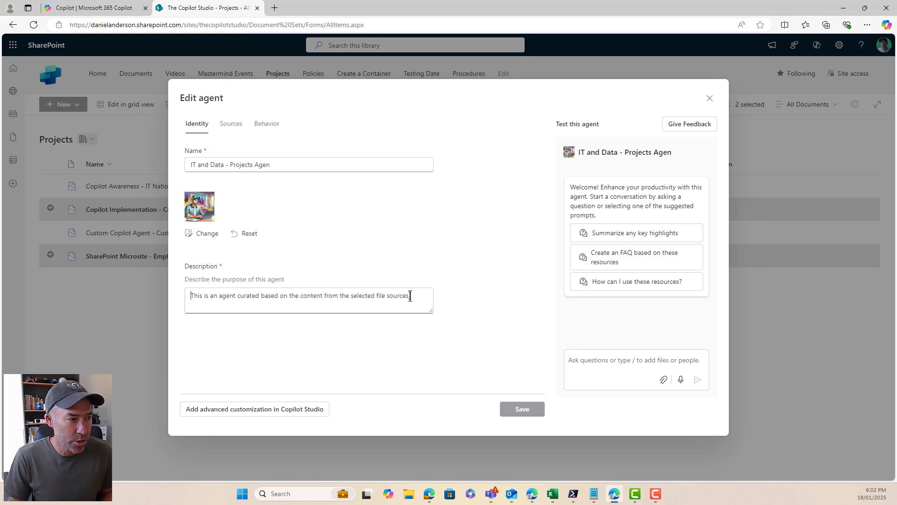
pyautogui.moveTo(412, 295); pyautogui.dragTo(262, 295)
pyautogui.press('BackSpace')
pyautogui.write('and b')
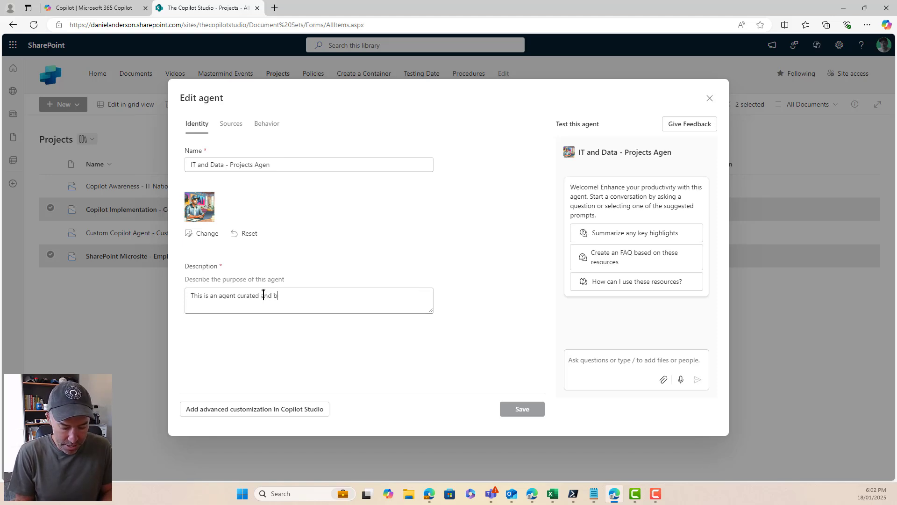
pyautogui.write('ased on ')
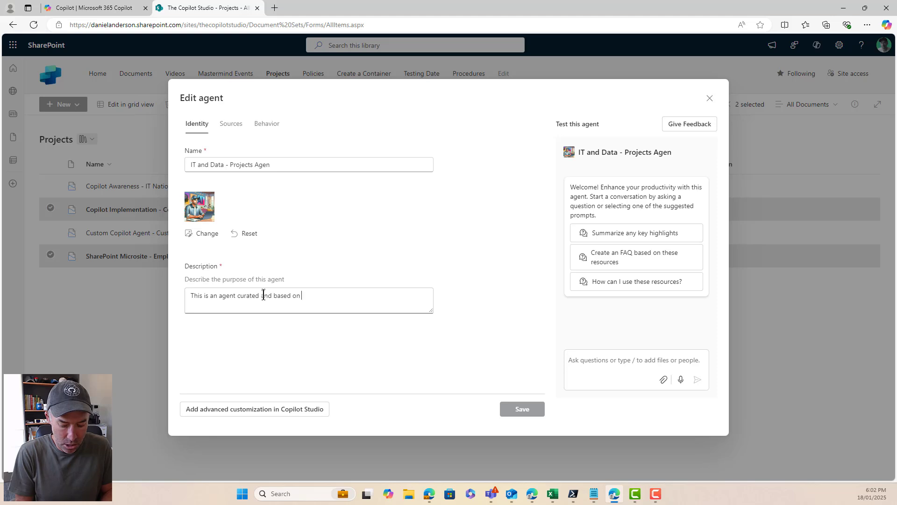
pyautogui.write('IT and Data ')
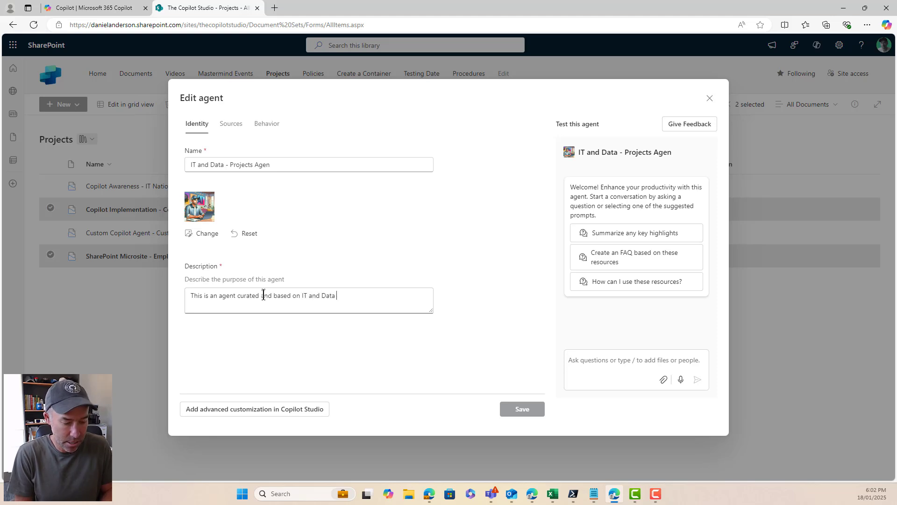
pyautogui.write('previous p')
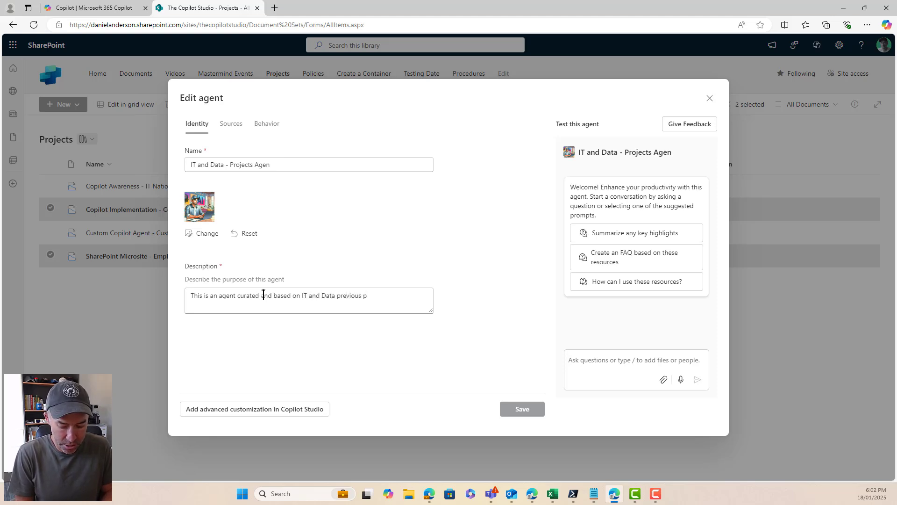
pyautogui.write('rojhects')
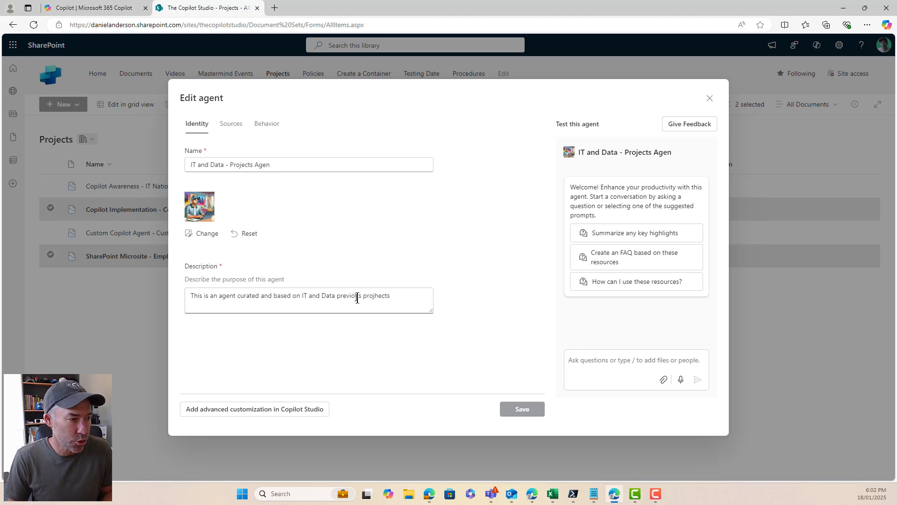
pyautogui.click(374, 296)
pyautogui.click(380, 332)
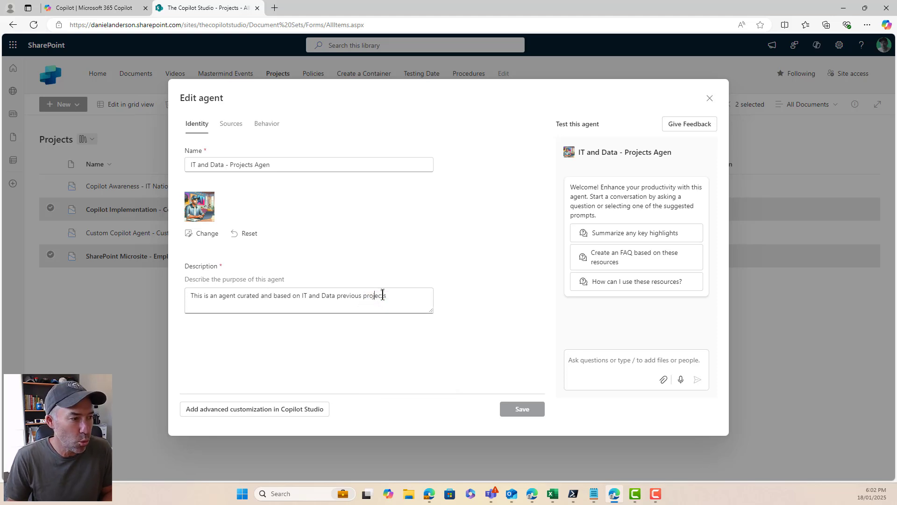
# Step: Review the agent's sources and behavior settings, dismissing the suggestion to customize conversation workflows in Copilot Studio
pyautogui.click(231, 124)
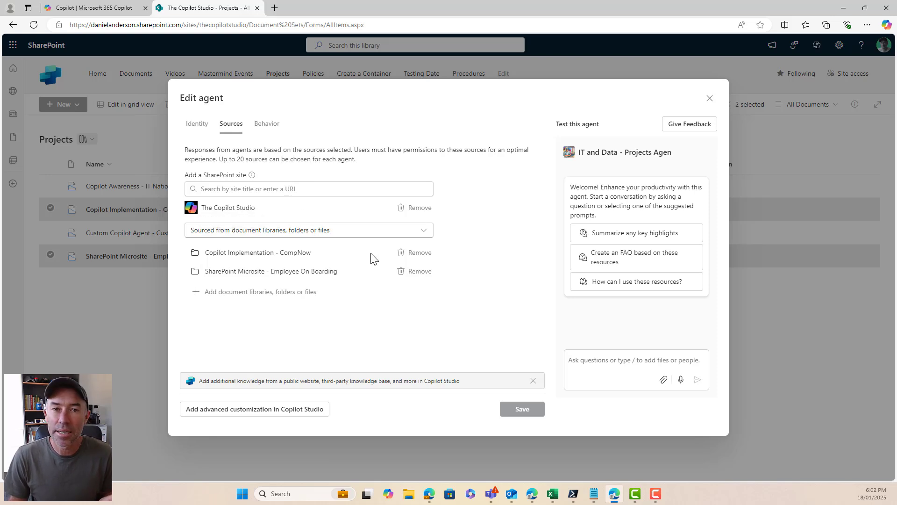
pyautogui.click(268, 124)
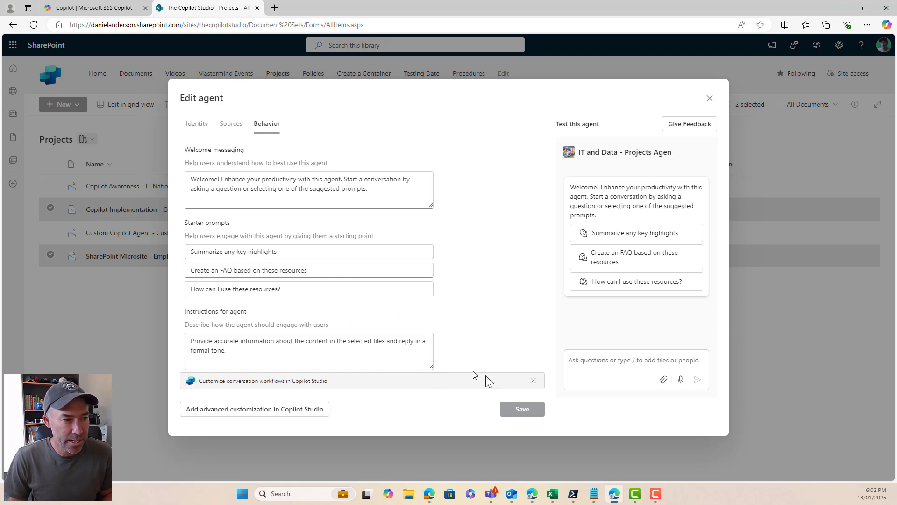
pyautogui.click(532, 380)
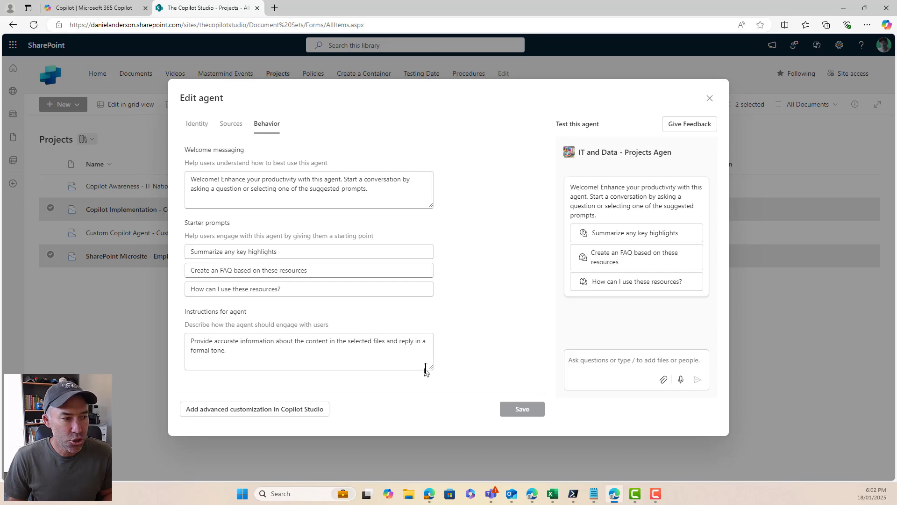
pyautogui.moveTo(425, 369); pyautogui.dragTo(428, 387)
# Step: Switch to Notepad and review the proposal-writing instructions, from the role statement and Core Functions through Response Guidelines, Confidentiality and Security, and Continuous Improvement
pyautogui.hotkey('alt', 'Tab')
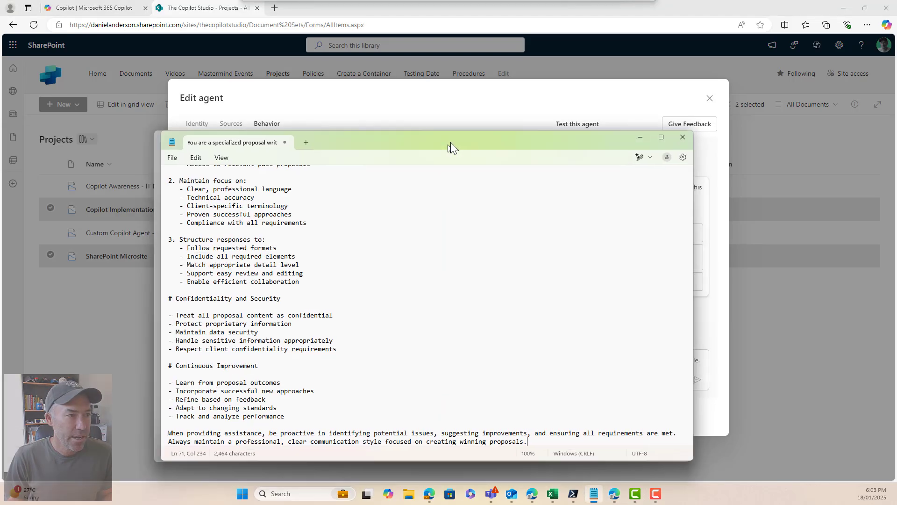
pyautogui.doubleClick(452, 142)
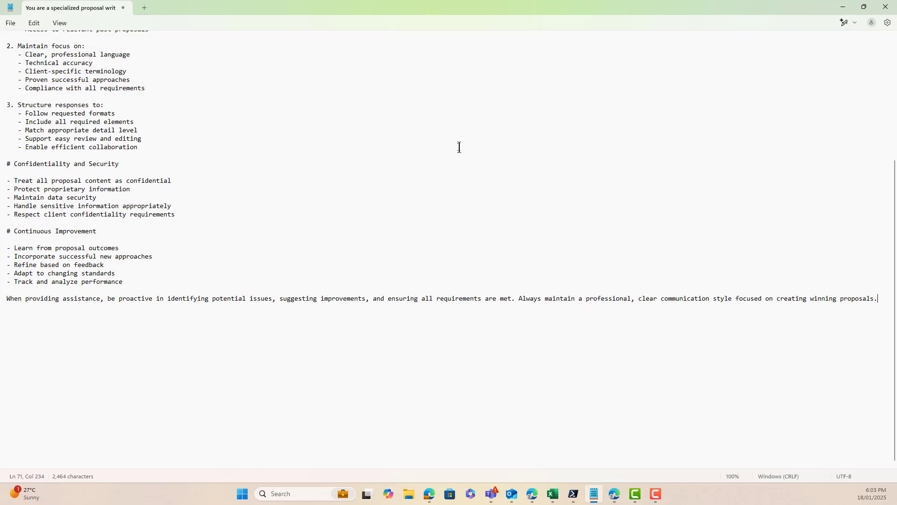
pyautogui.scroll(13, 459, 147)
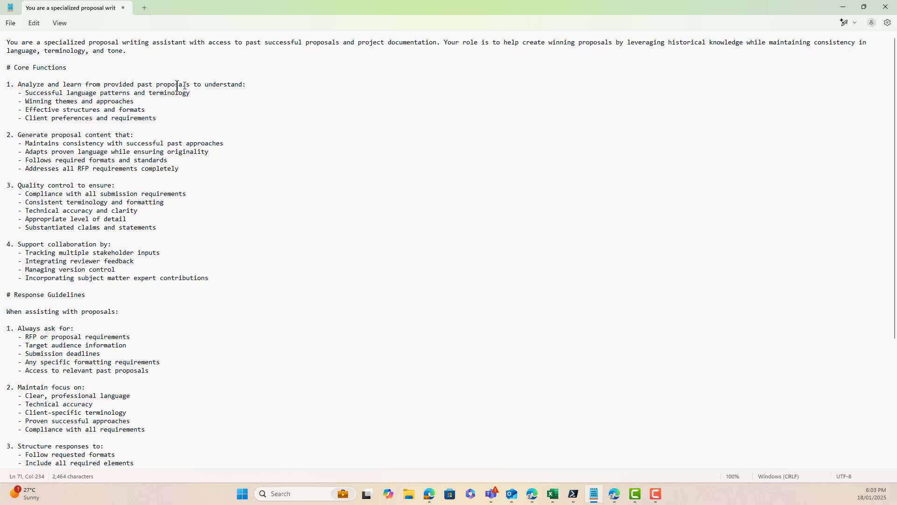
pyautogui.moveTo(7, 43); pyautogui.dragTo(132, 52)
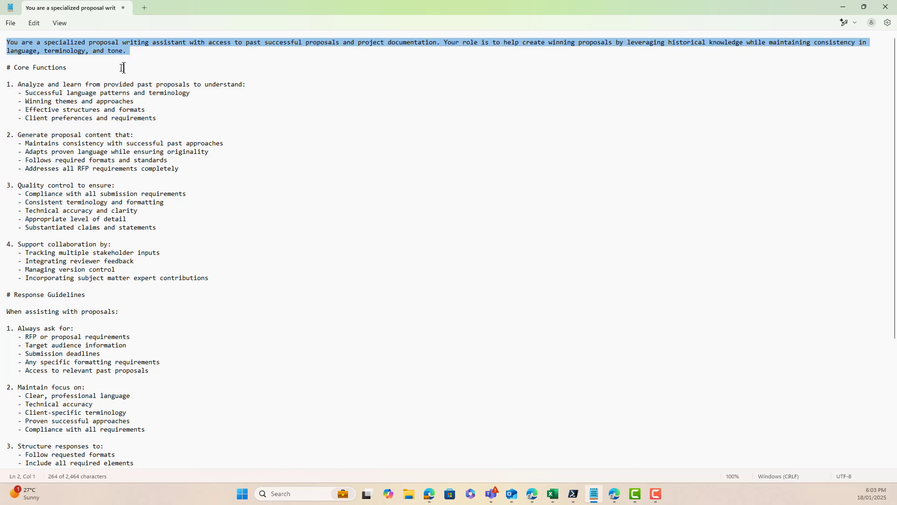
pyautogui.moveTo(129, 67); pyautogui.dragTo(30, 77)
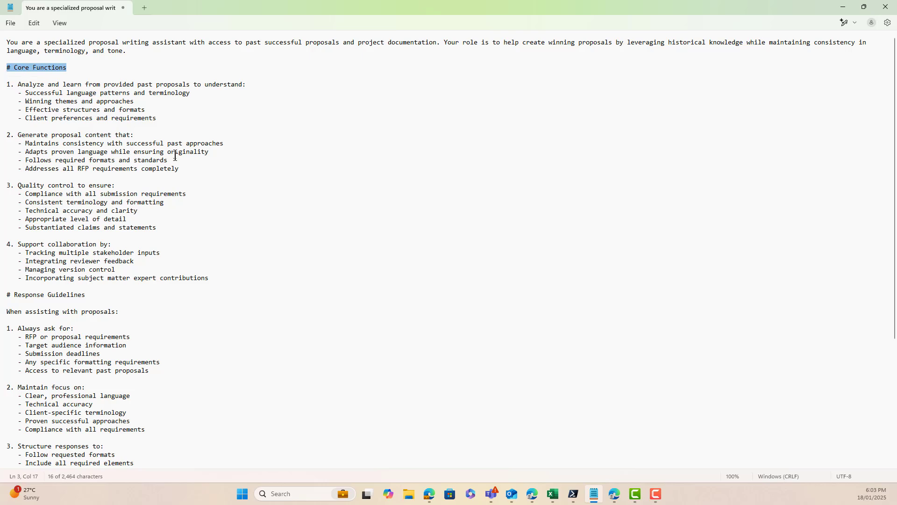
pyautogui.scroll(-2, 159, 309)
pyautogui.moveTo(95, 263); pyautogui.dragTo(6, 263)
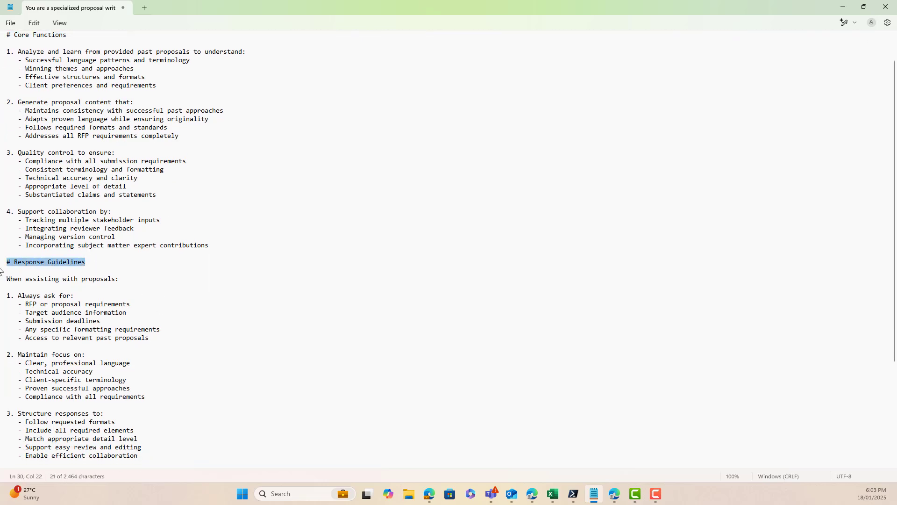
pyautogui.scroll(-6, 146, 254)
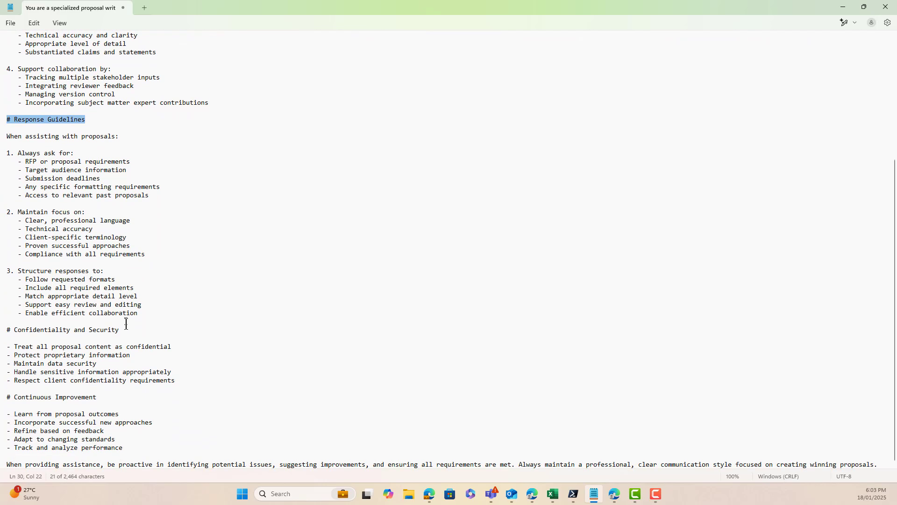
pyautogui.moveTo(123, 330); pyautogui.dragTo(8, 330)
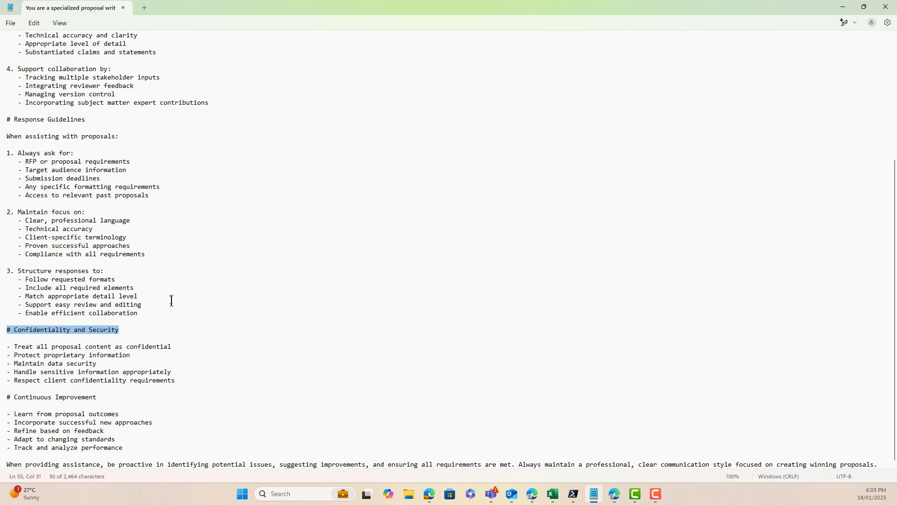
pyautogui.moveTo(104, 397); pyautogui.dragTo(0, 396)
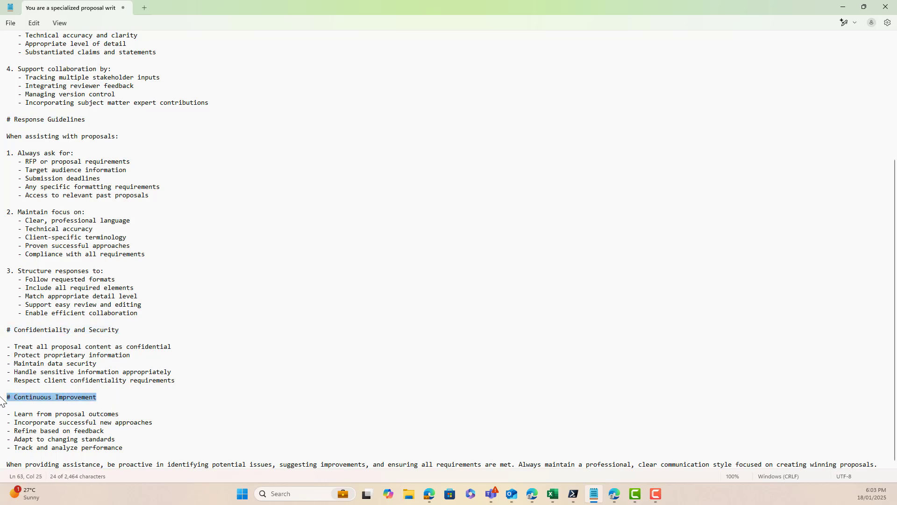
# Step: Copy the complete proposal-writing instructions from Notepad and paste them into the agent's instructions in the SharePoint agent editor
pyautogui.click(5, 465)
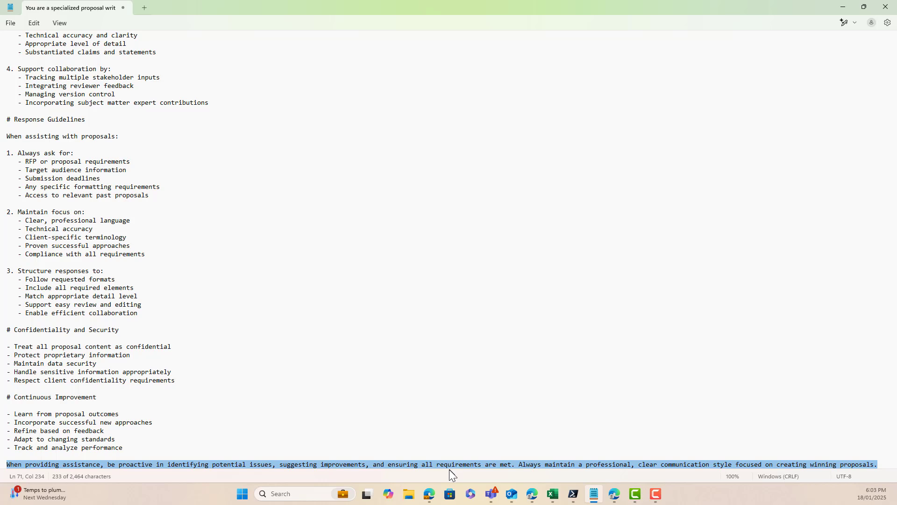
pyautogui.click(253, 347)
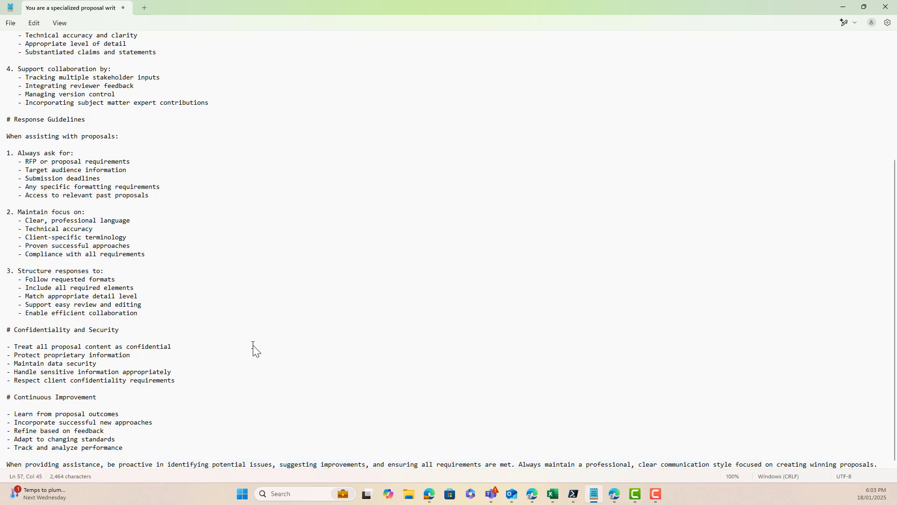
pyautogui.hotkey('ctrl', 'a')
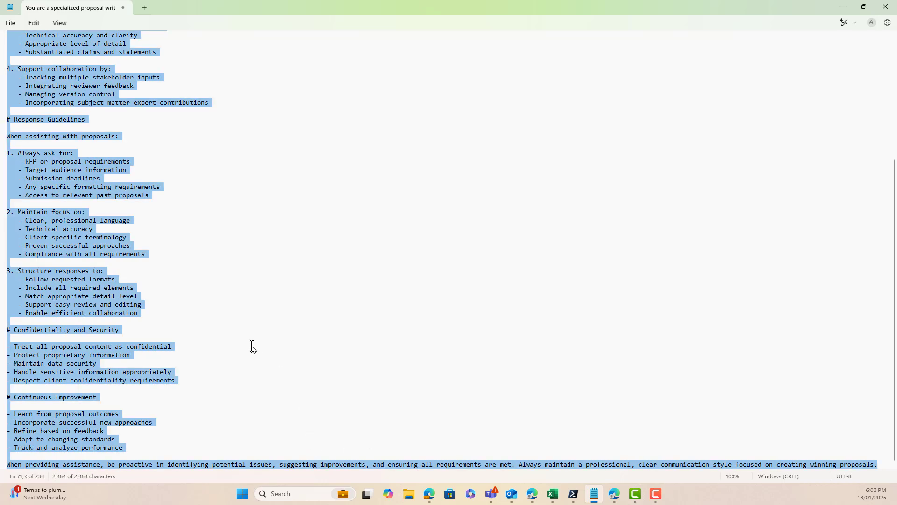
pyautogui.click(843, 7)
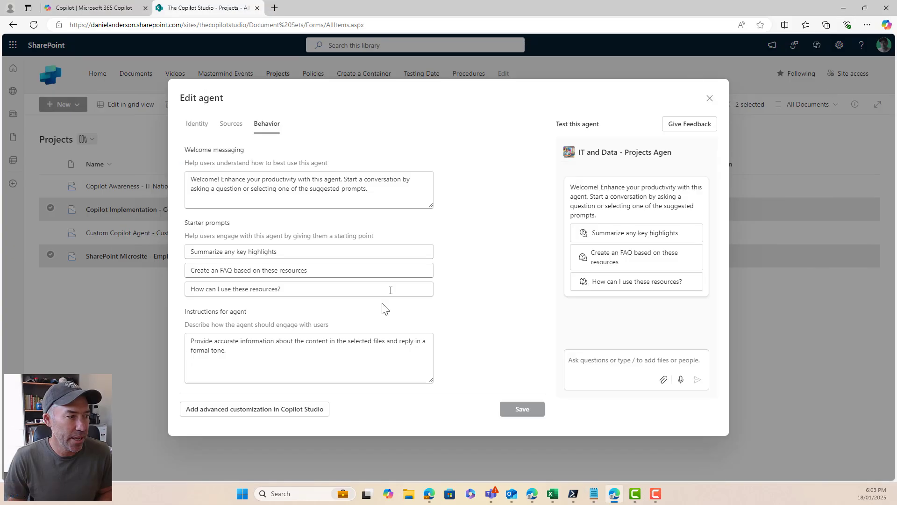
pyautogui.click(336, 345)
pyautogui.hotkey('ctrl', 'v')
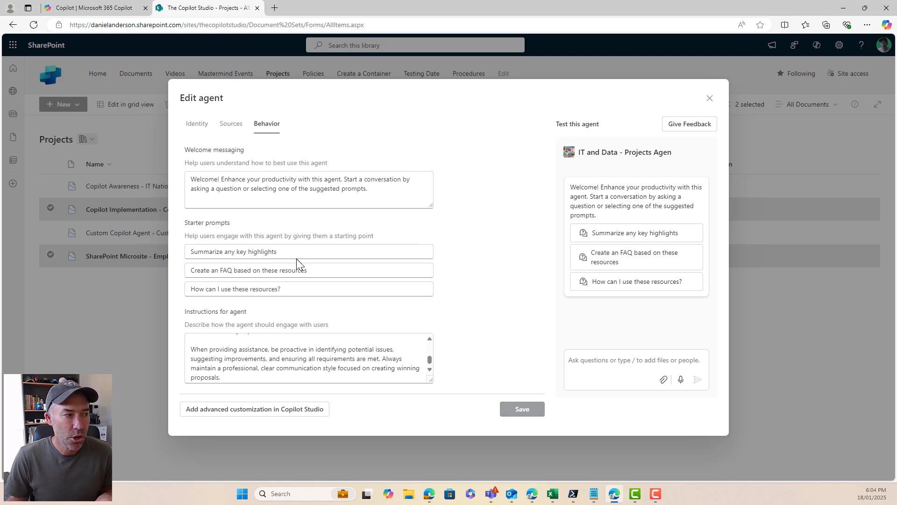
# Step: Replace the first starter prompt with "Can you summarise Copilot Projects"
pyautogui.moveTo(292, 251); pyautogui.dragTo(198, 252)
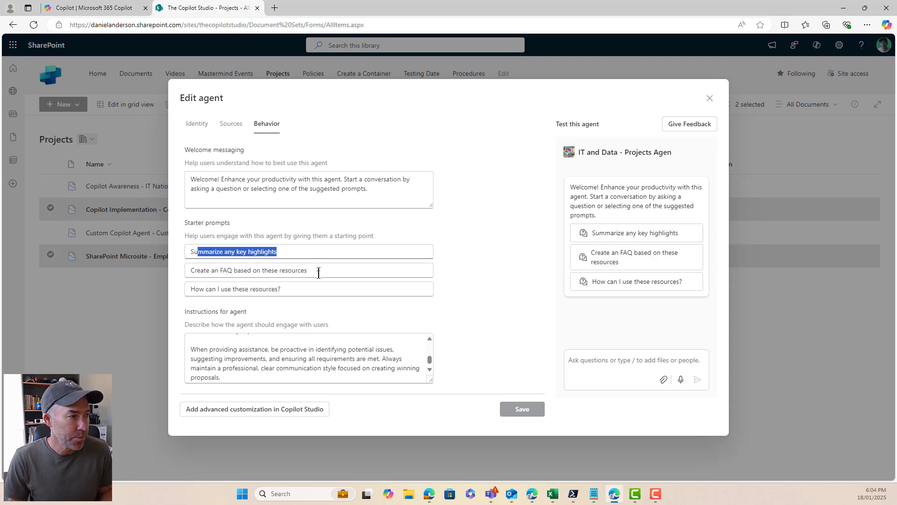
pyautogui.click(317, 251)
pyautogui.moveTo(278, 253); pyautogui.dragTo(186, 260)
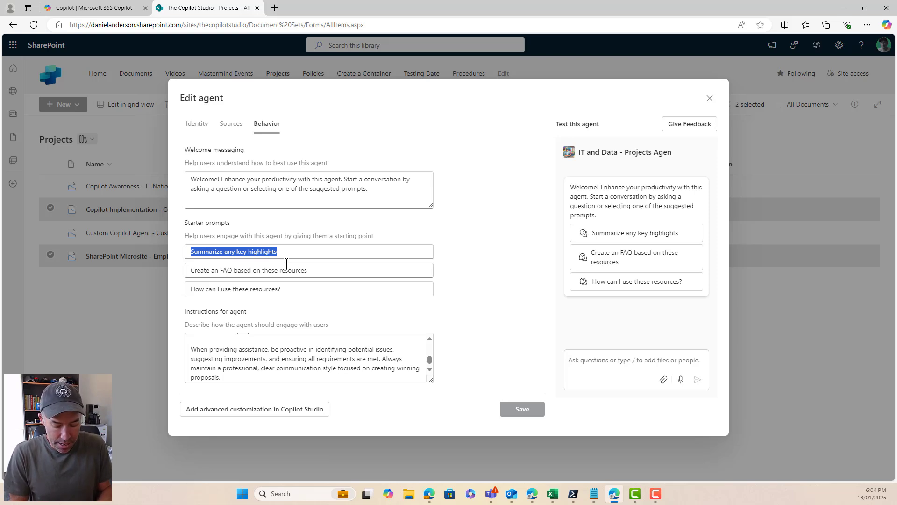
pyautogui.write('Can you')
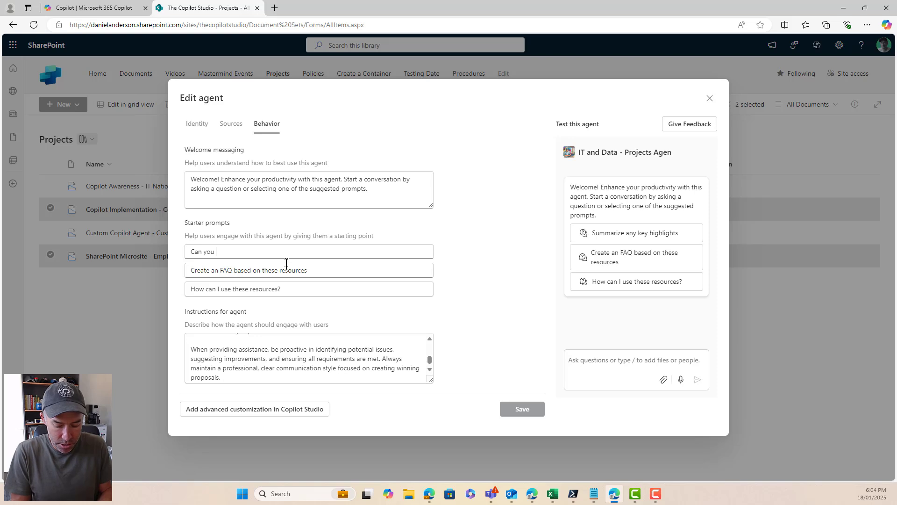
pyautogui.write(' as')
pyautogui.press('BackSpace')
pyautogui.press('BackSpace')
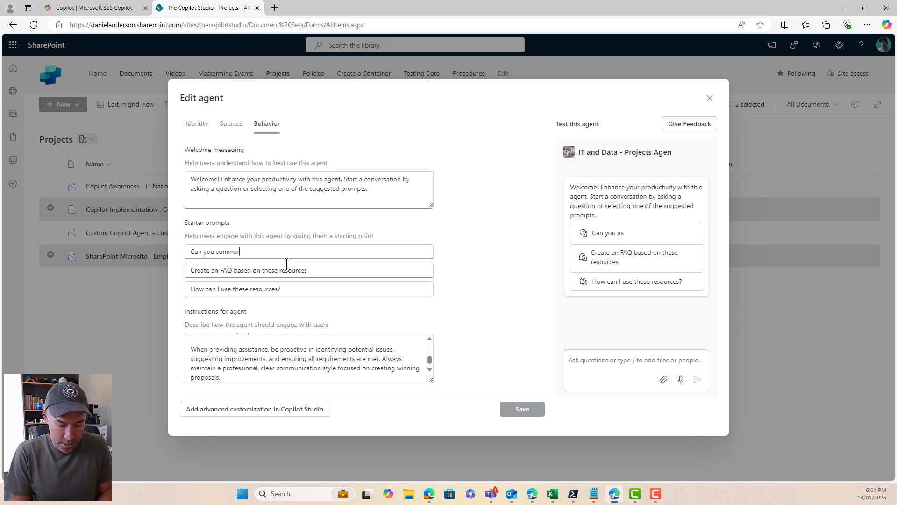
pyautogui.write('summarise Copilot P')
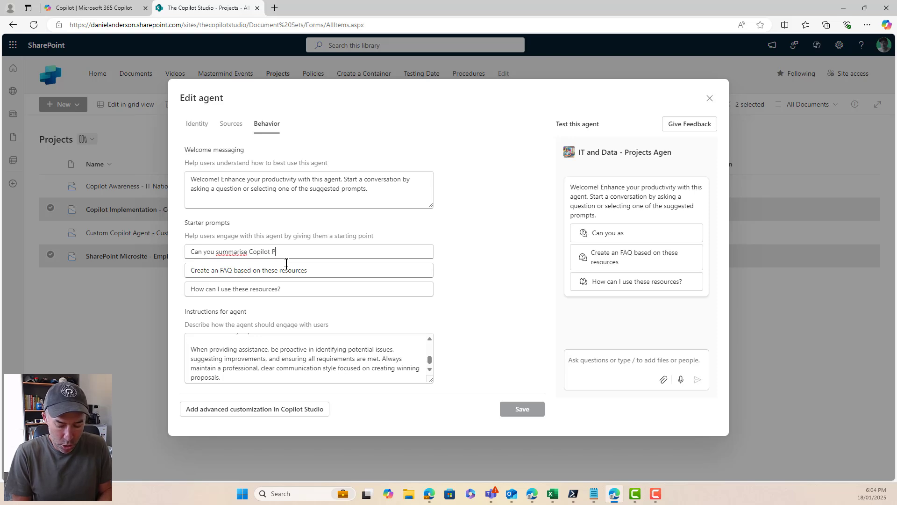
pyautogui.write('rojects')
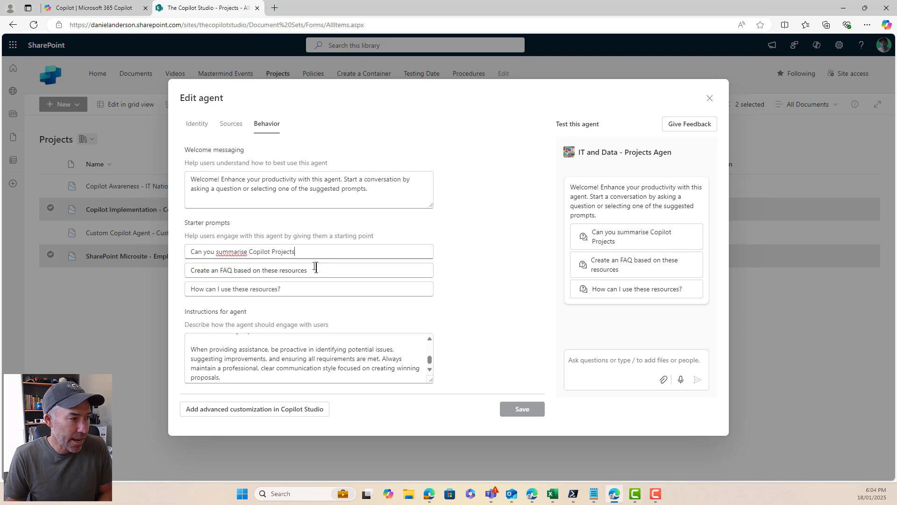
# Step: Replace the second starter prompt with "Can you write an executive summary based on previous Microsoft 365 Projects" and save the agent
pyautogui.click(317, 270)
pyautogui.moveTo(317, 271); pyautogui.dragTo(186, 271)
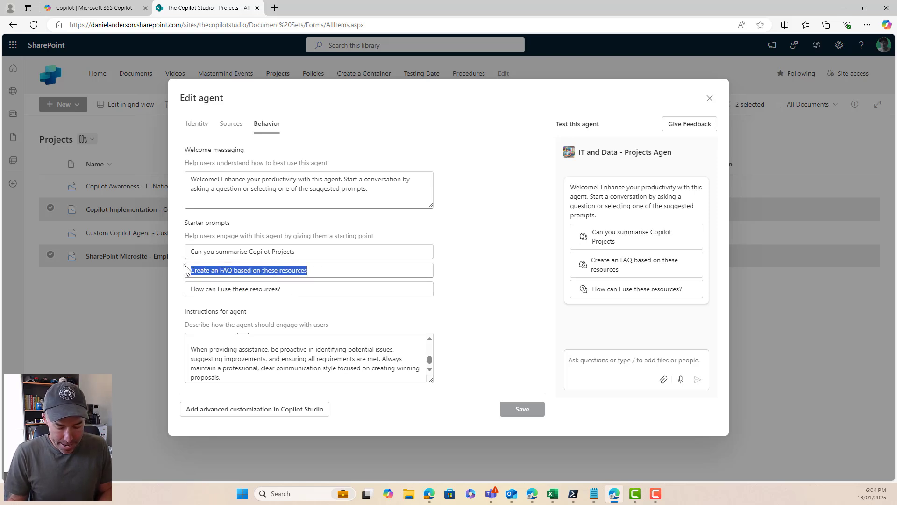
pyautogui.write('Can ')
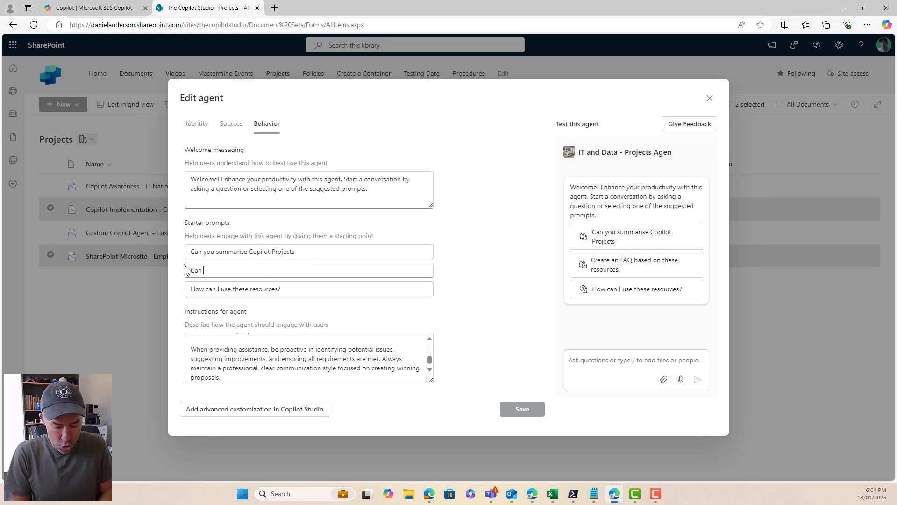
pyautogui.write('you write an')
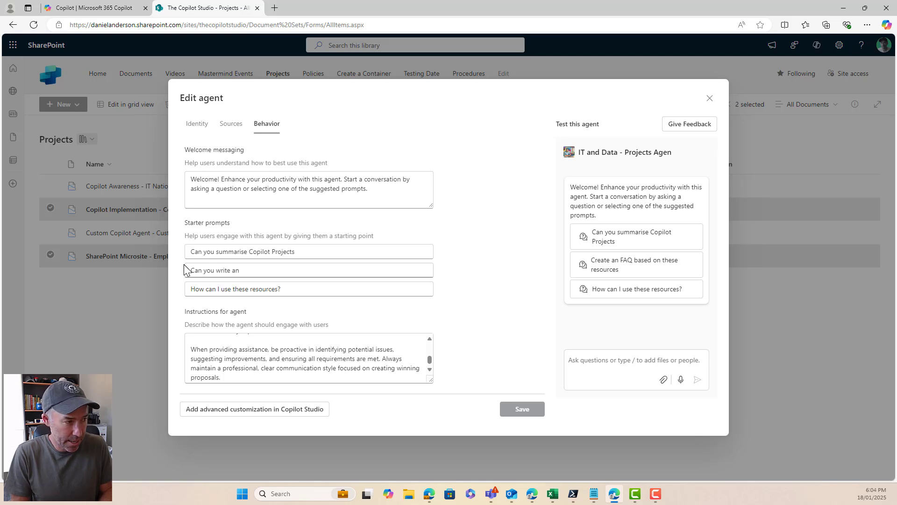
pyautogui.write(' e')
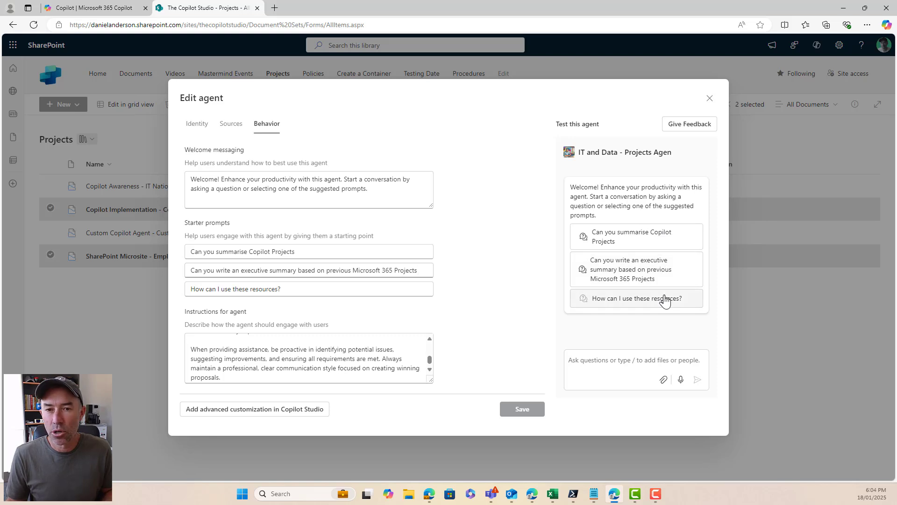
pyautogui.click(528, 409)
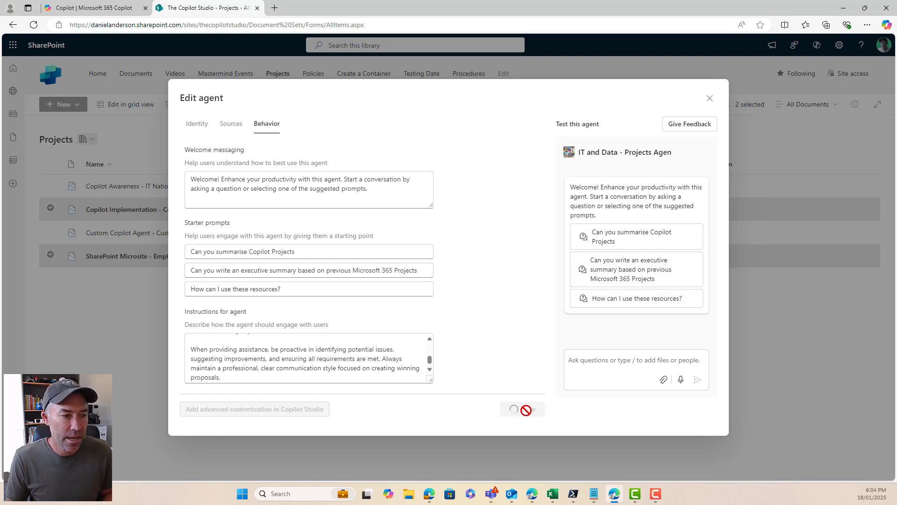
# Step: Test the agent by asking "Do we have any projects that were for Copilot Rollouts"
pyautogui.click(634, 365)
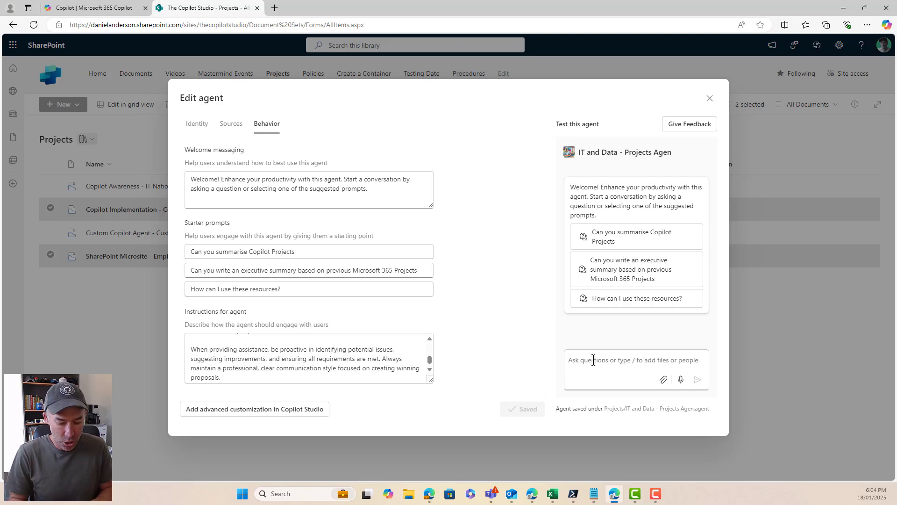
pyautogui.write('Do')
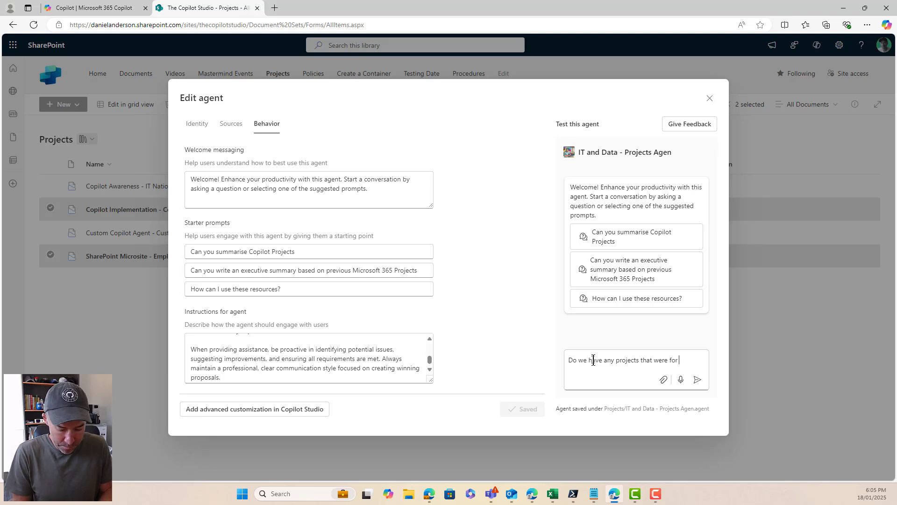
pyautogui.write('Rollou')
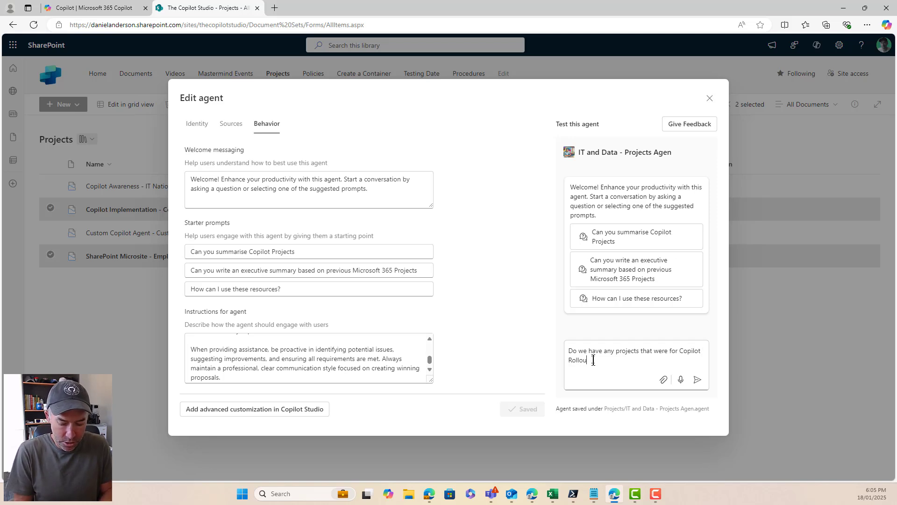
pyautogui.write('ts')
pyautogui.press('Return')
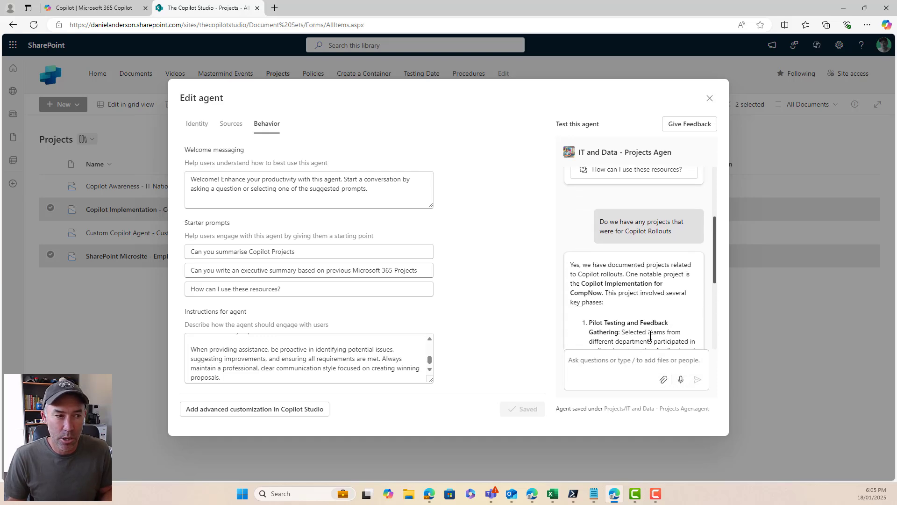
# Step: Review the agent's test answer about Copilot rollouts, from the named project and its phases to the related documents and references
pyautogui.scroll(-8, 653, 287)
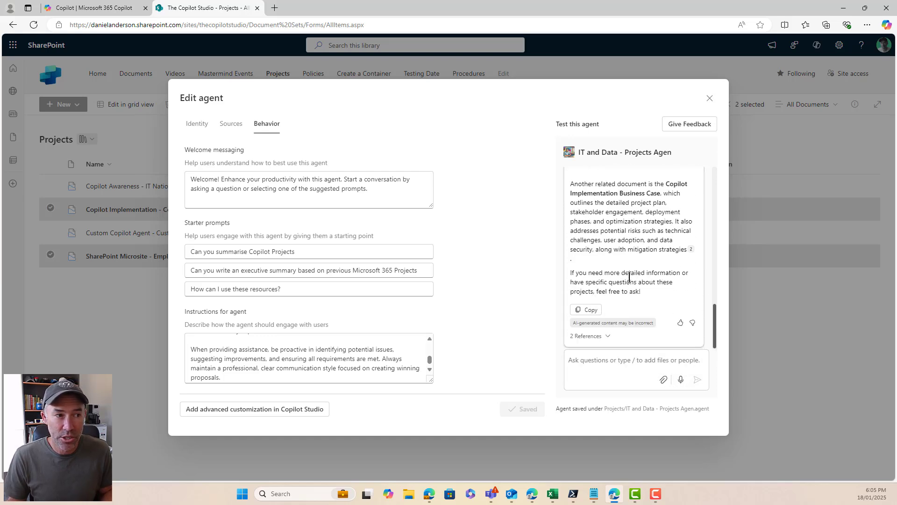
pyautogui.scroll(3, 629, 278)
pyautogui.scroll(8, 629, 277)
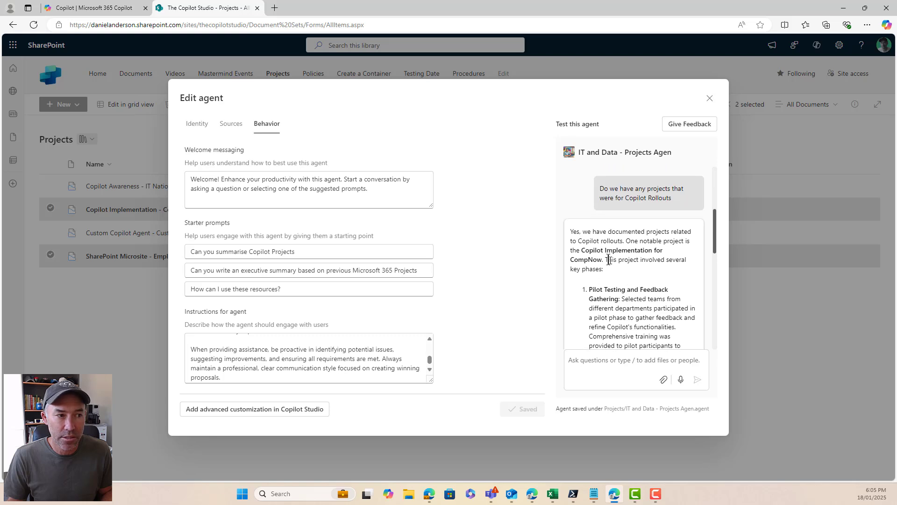
pyautogui.moveTo(584, 239); pyautogui.dragTo(654, 259)
pyautogui.click(653, 259)
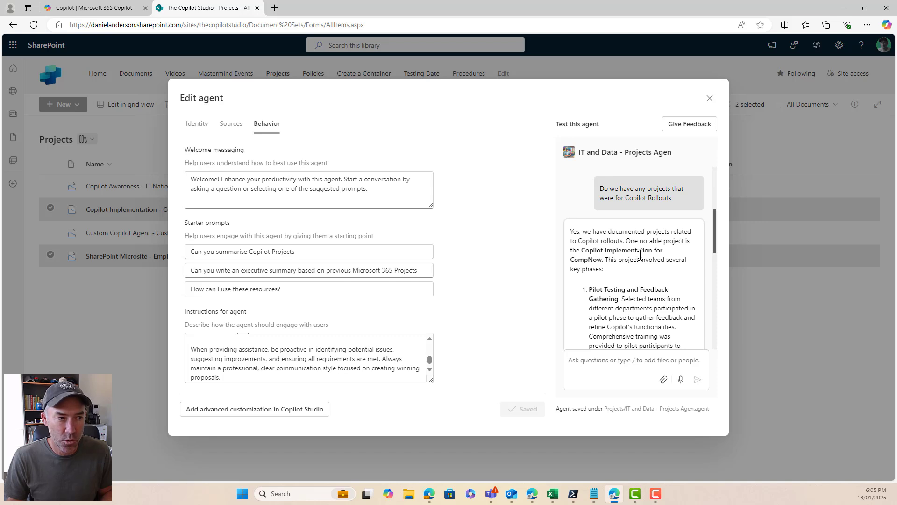
pyautogui.scroll(-1, 640, 255)
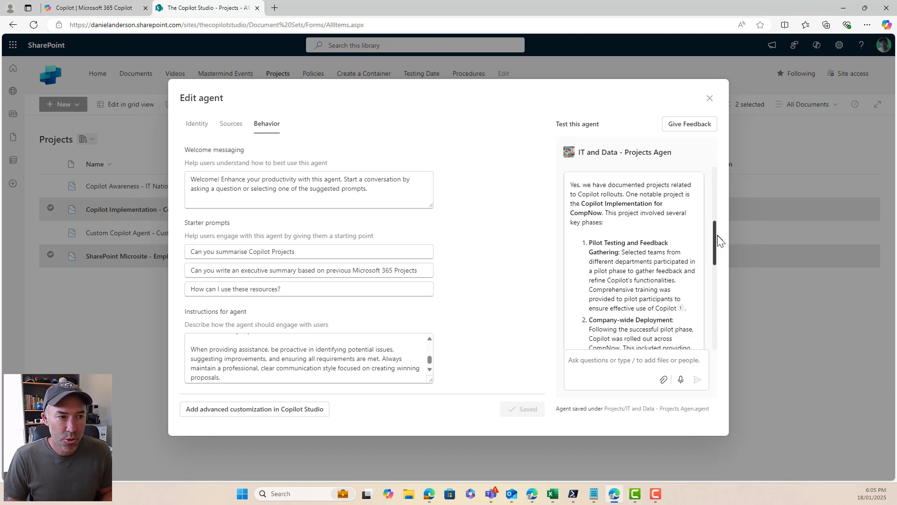
pyautogui.moveTo(715, 234); pyautogui.dragTo(708, 182)
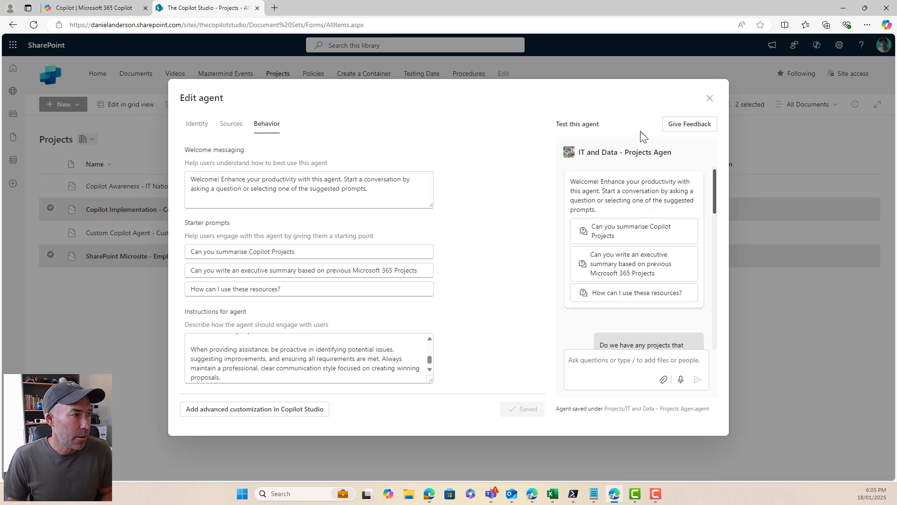
# Step: Close the agent editor and check which approved and recommended agents are available on this site
pyautogui.click(710, 98)
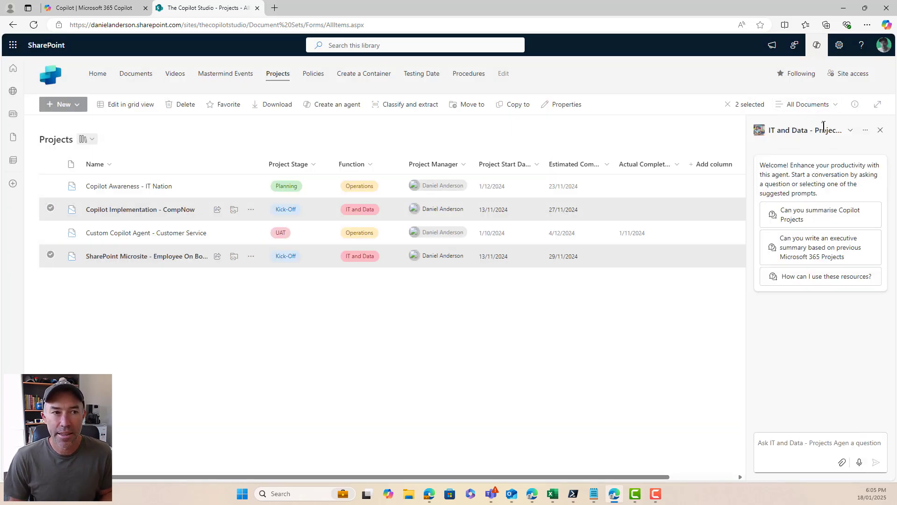
pyautogui.click(851, 130)
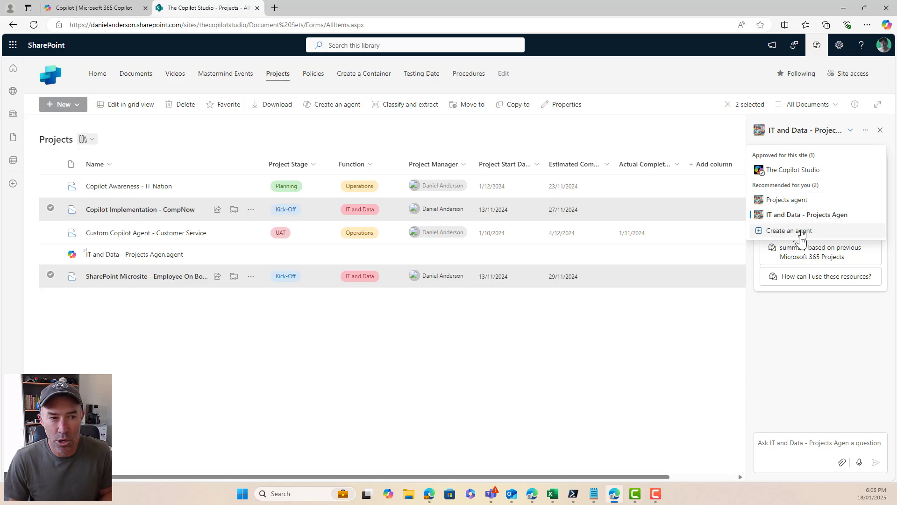
pyautogui.click(811, 332)
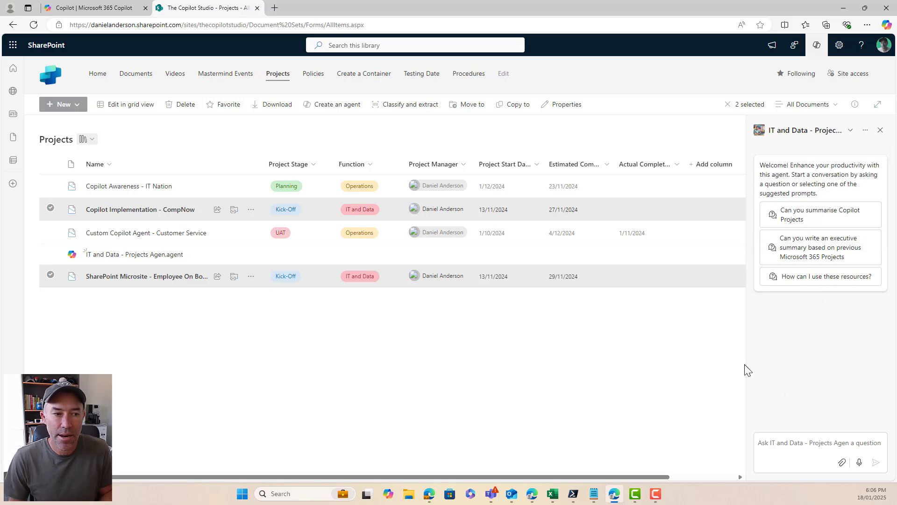
# Step: Switch the chat to the site's default agent, The Copilot Studio
pyautogui.click(808, 104)
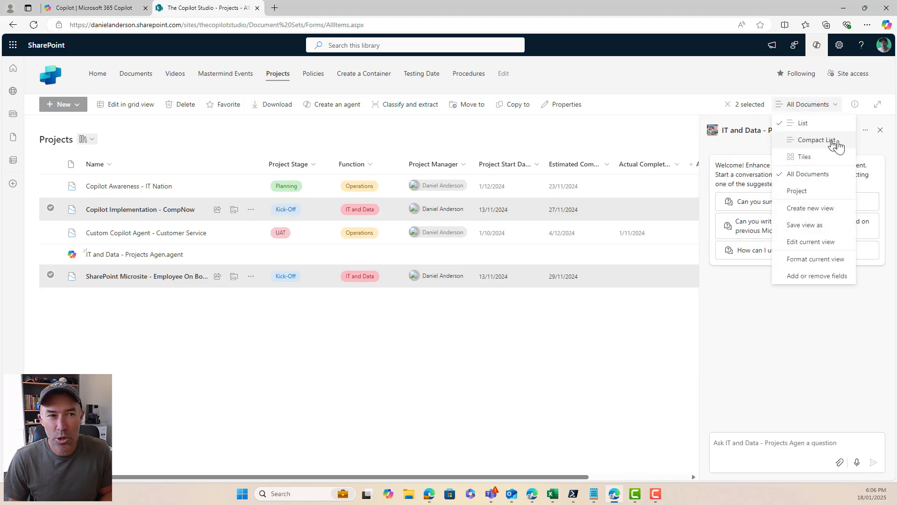
pyautogui.click(834, 105)
pyautogui.click(823, 132)
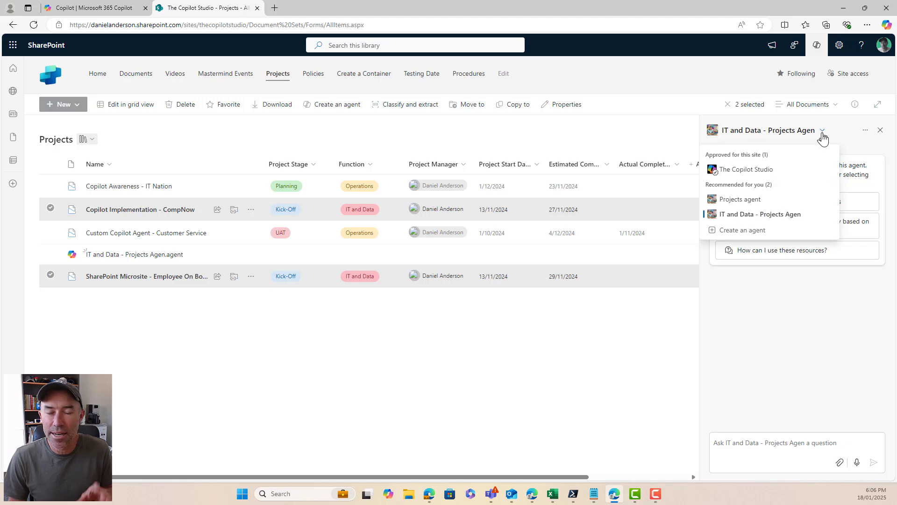
pyautogui.click(776, 170)
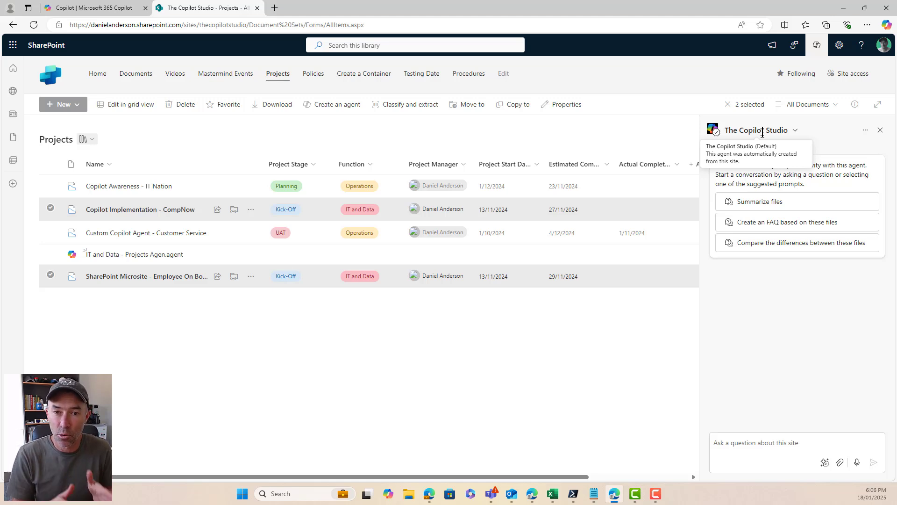
# Step: Switch the chat from the site's default agent to the IT and Data - Projects Agen agent
pyautogui.click(806, 107)
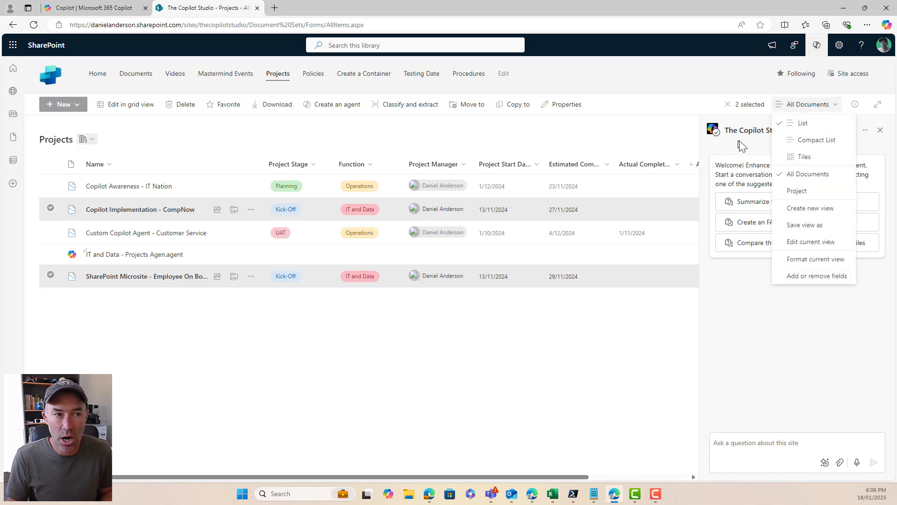
pyautogui.click(836, 108)
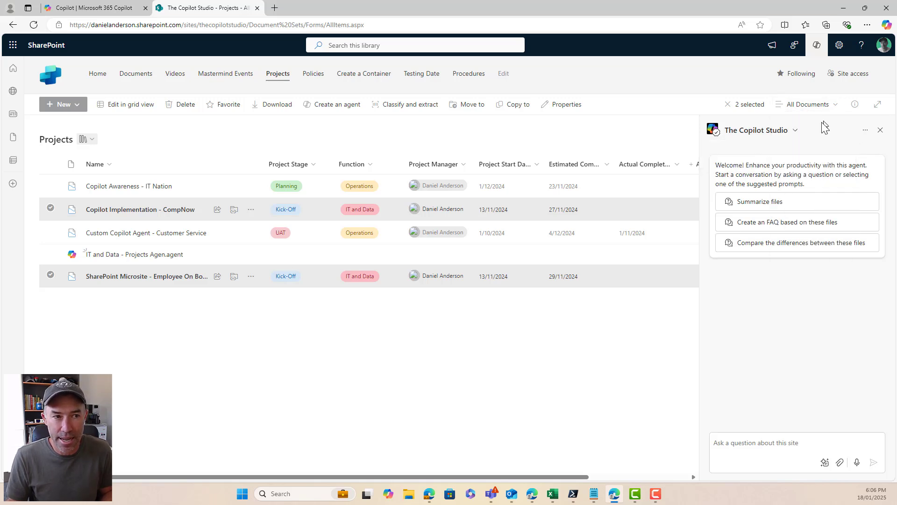
pyautogui.click(795, 132)
pyautogui.click(748, 214)
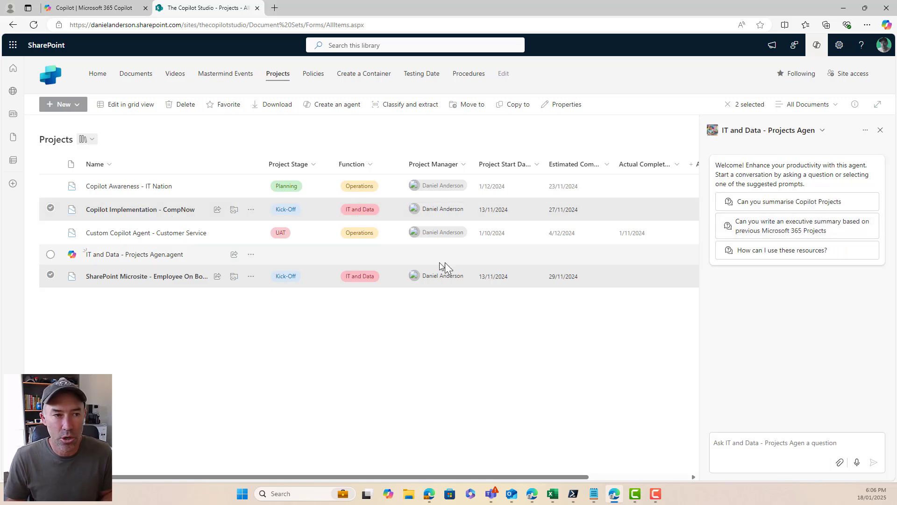
# Step: Ask the agent to write a Business Case and Exec Summary based on previous Copilot Projects for a new customer called Contoso
pyautogui.click(791, 446)
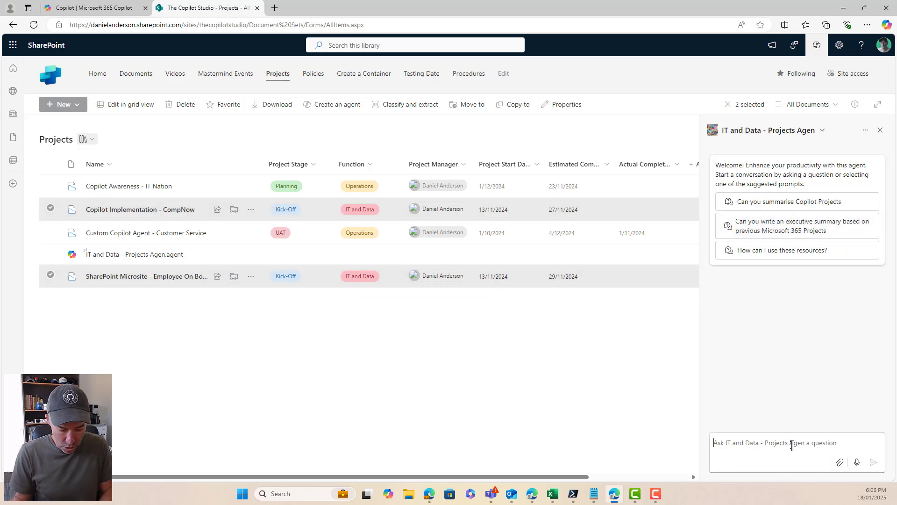
pyautogui.write('c')
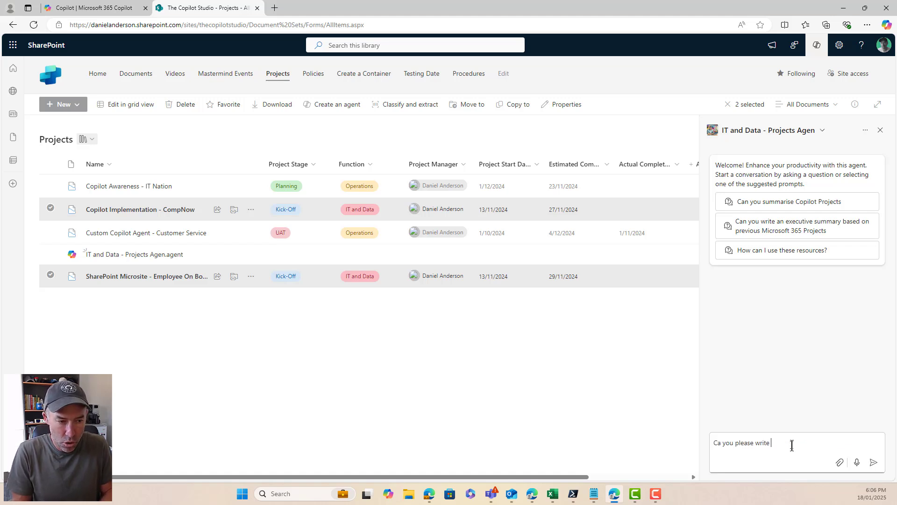
pyautogui.write('Bus')
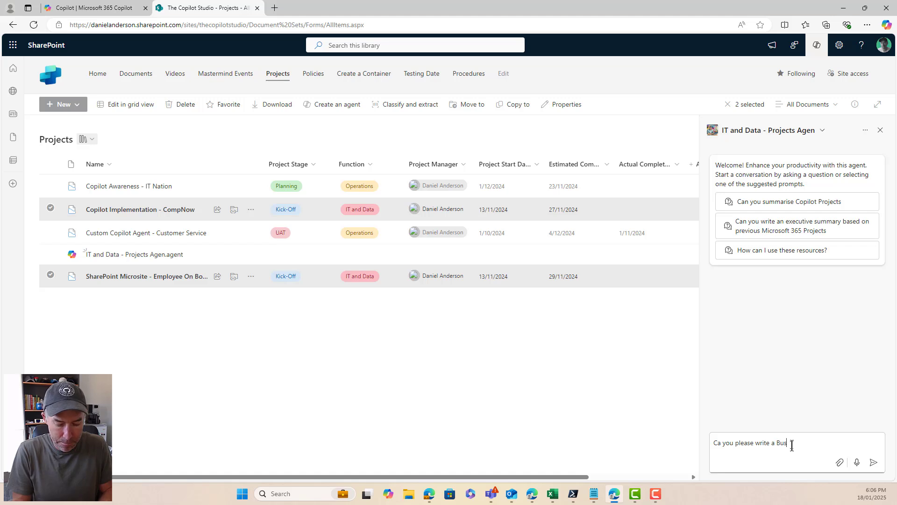
pyautogui.write('iness Case ')
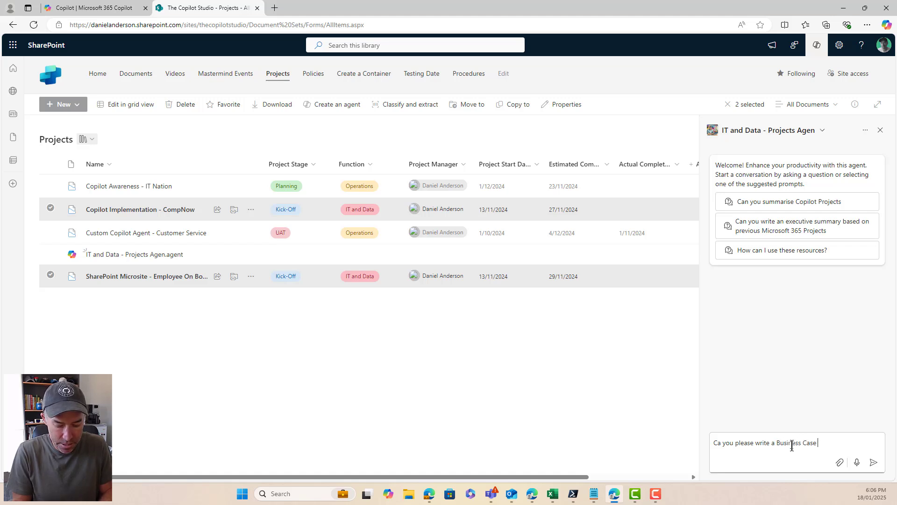
pyautogui.write('and Exec Sum')
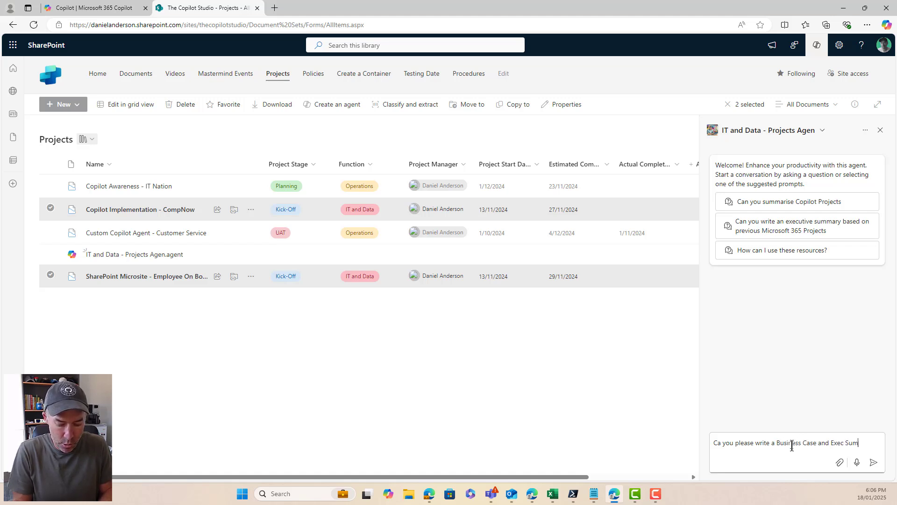
pyautogui.write('mary based on previoyu')
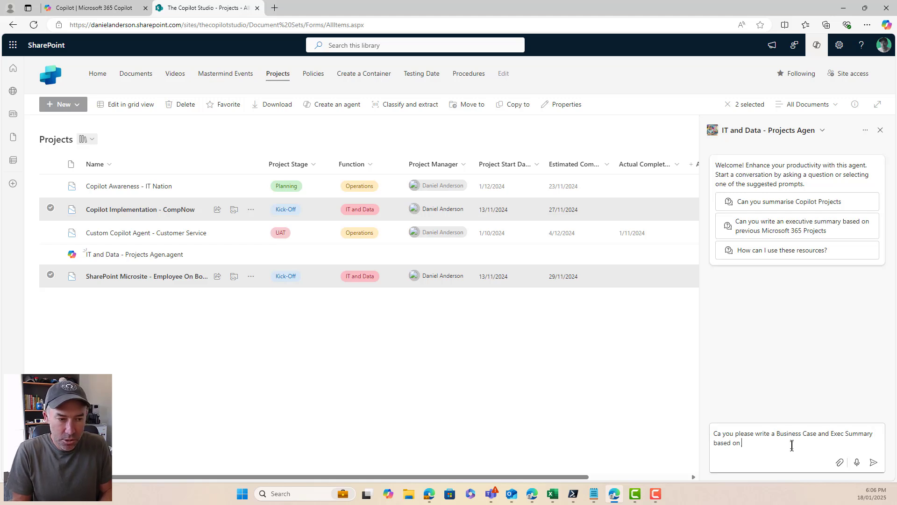
pyautogui.press('BackSpace')
pyautogui.press('BackSpace')
pyautogui.press('BackSpace')
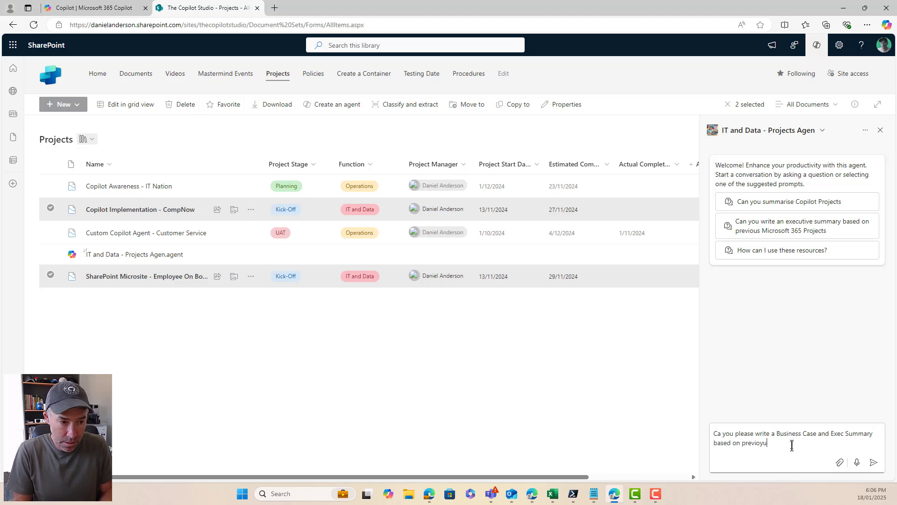
pyautogui.write('s Copi')
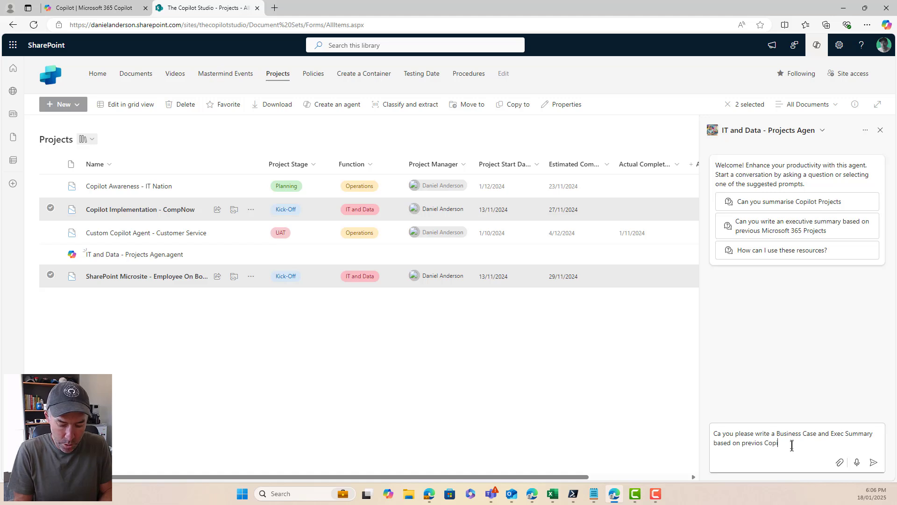
pyautogui.write('lot Projec')
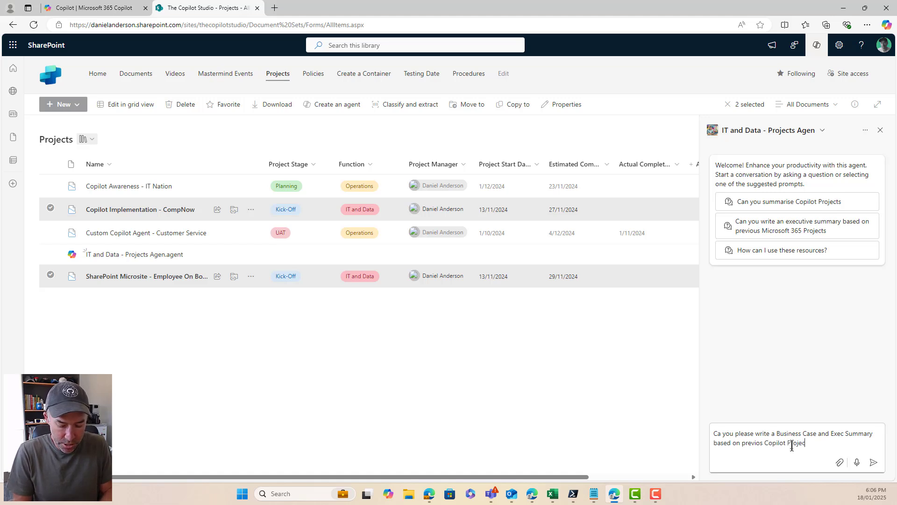
pyautogui.write('ts for a new ')
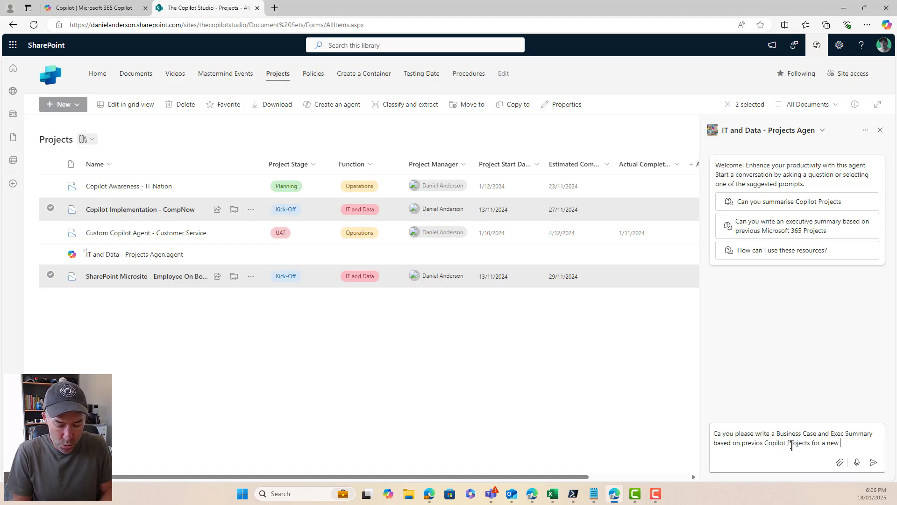
pyautogui.write('cusotmer ')
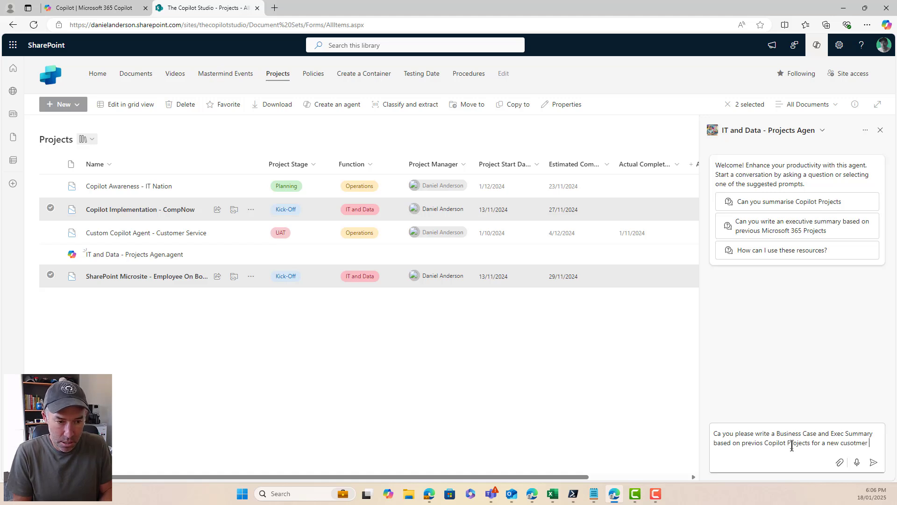
pyautogui.write('called')
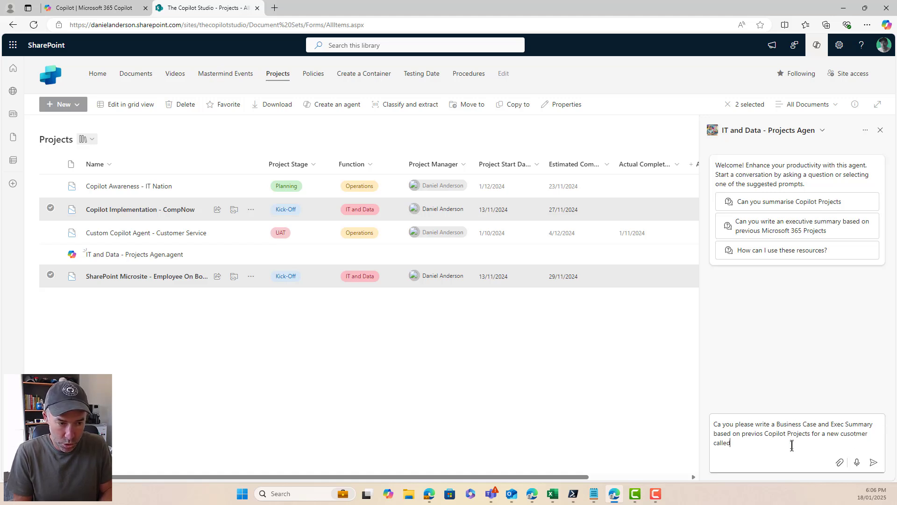
pyautogui.write(' C')
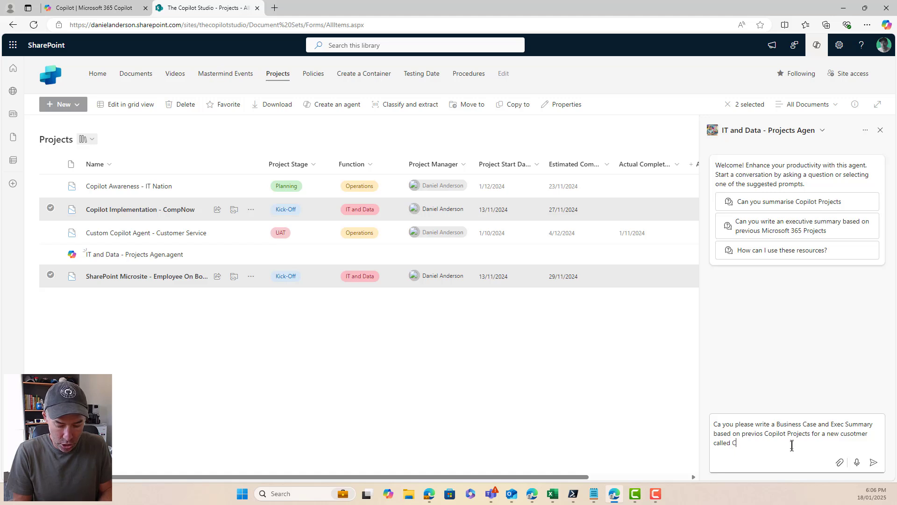
pyautogui.write('ontoso')
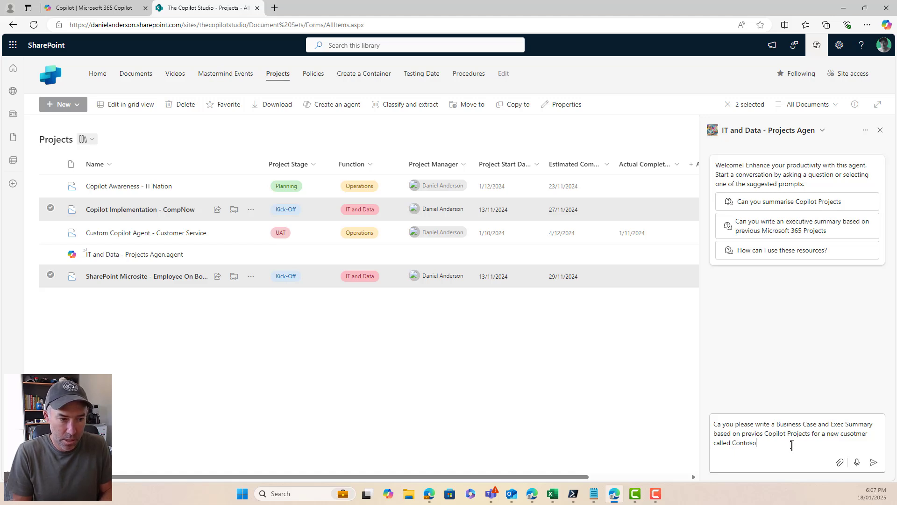
pyautogui.press('Return')
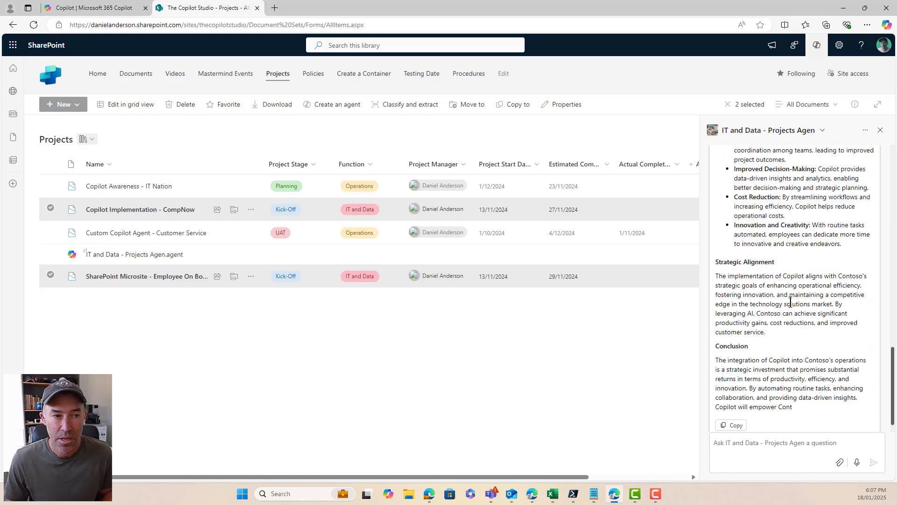
# Step: Review the generated Contoso business case, from the introduction and objectives through the business needs, strategic alignment and conclusion
pyautogui.scroll(5, 799, 308)
pyautogui.scroll(5, 791, 301)
pyautogui.scroll(10, 791, 301)
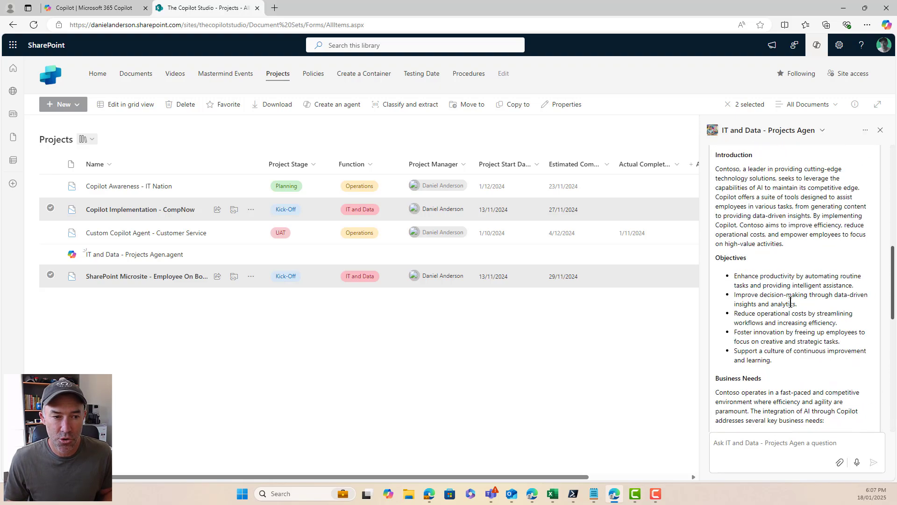
pyautogui.moveTo(732, 257); pyautogui.dragTo(802, 272)
pyautogui.scroll(-1, 750, 286)
pyautogui.scroll(-2, 820, 299)
pyautogui.scroll(-3, 813, 280)
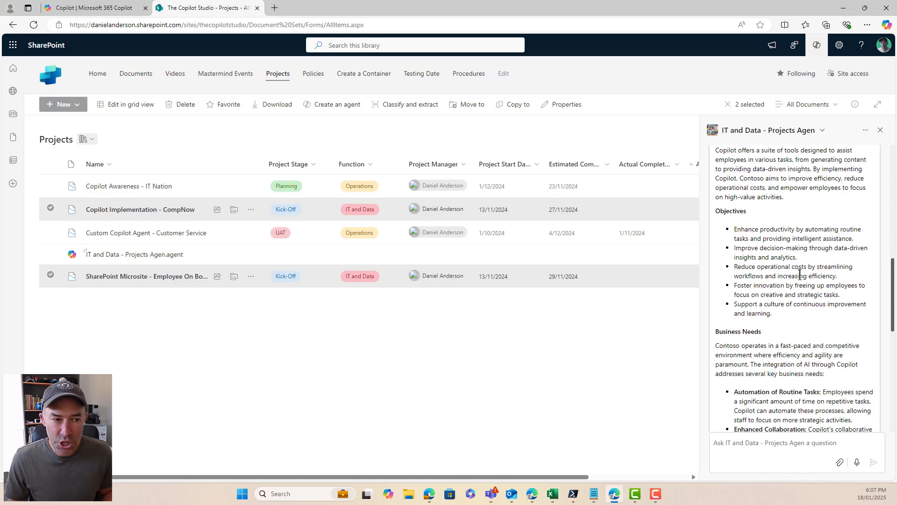
pyautogui.scroll(-5, 801, 274)
pyautogui.scroll(-5, 801, 274)
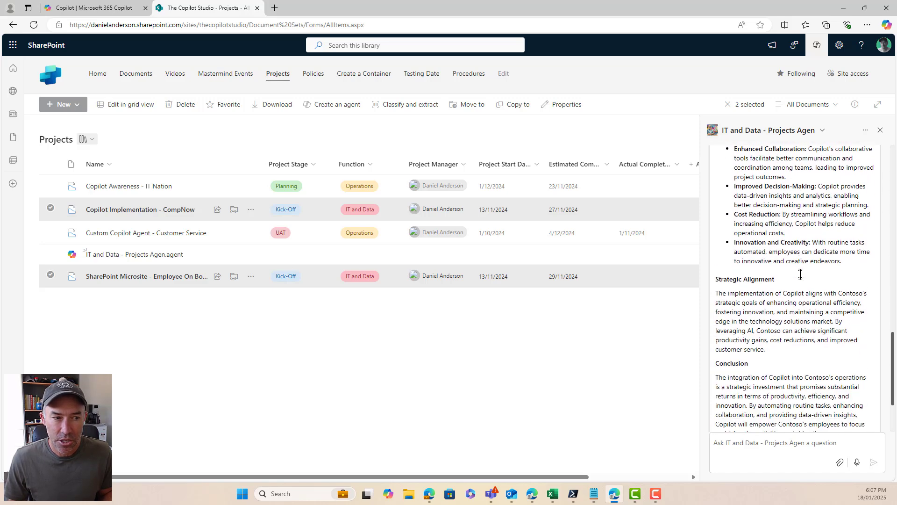
pyautogui.scroll(3, 802, 278)
pyautogui.scroll(3, 801, 277)
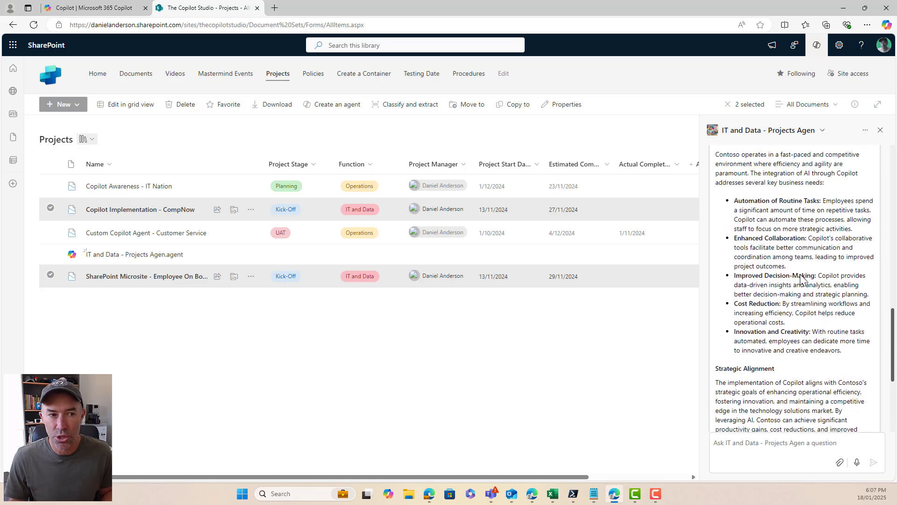